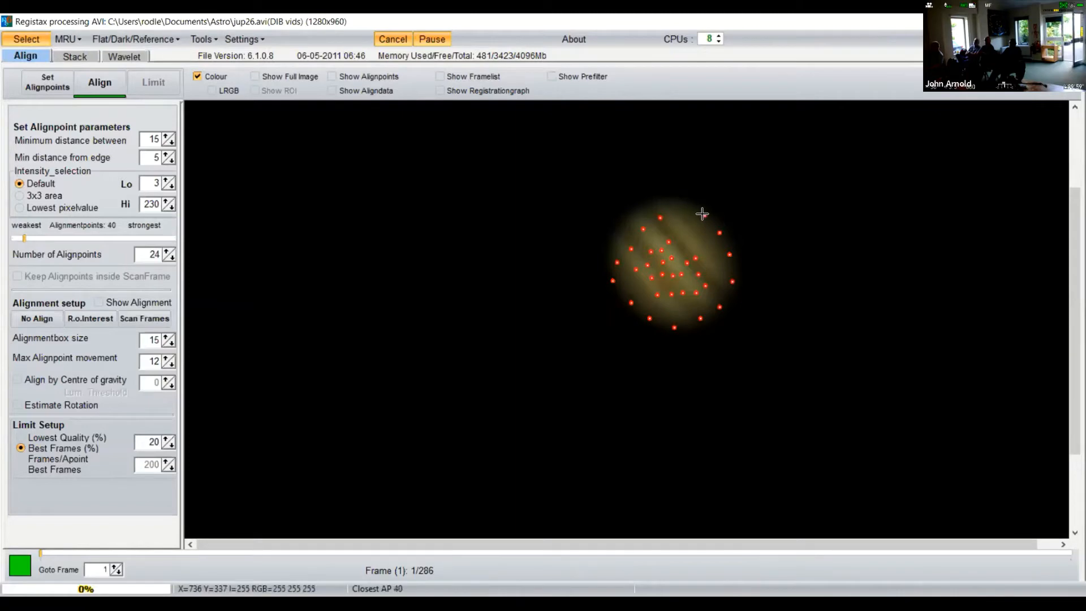
Add alignpoints in the gaps across Jupiter's disc and along its rim, and raise the number of alignpoints to 59.
click(676, 204)
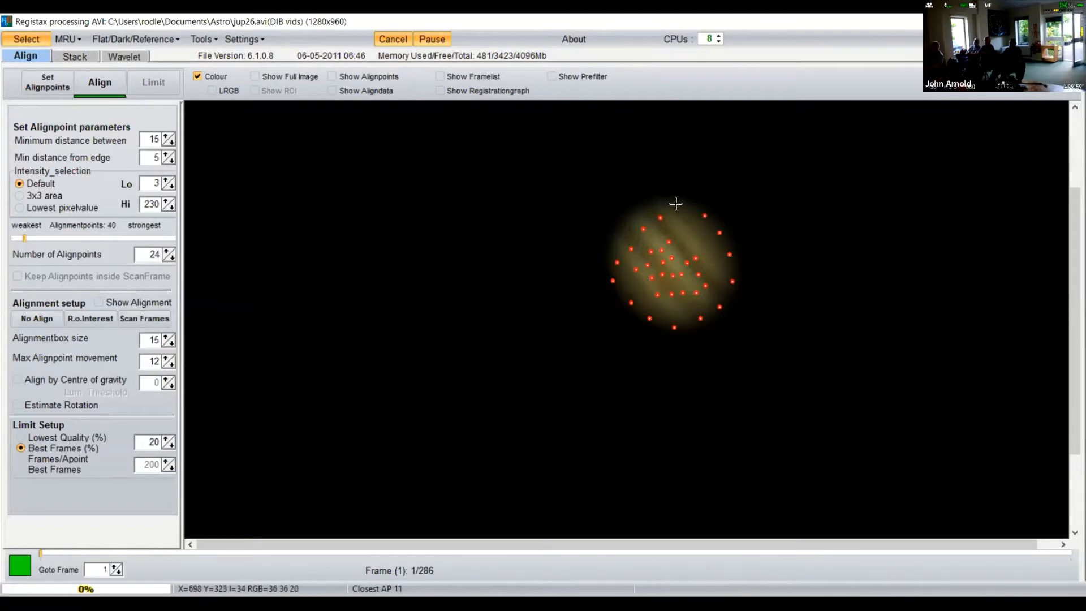
click(637, 209)
click(623, 227)
click(614, 244)
click(671, 227)
click(686, 222)
click(698, 228)
click(691, 241)
click(709, 243)
click(713, 265)
click(715, 285)
click(653, 232)
click(628, 281)
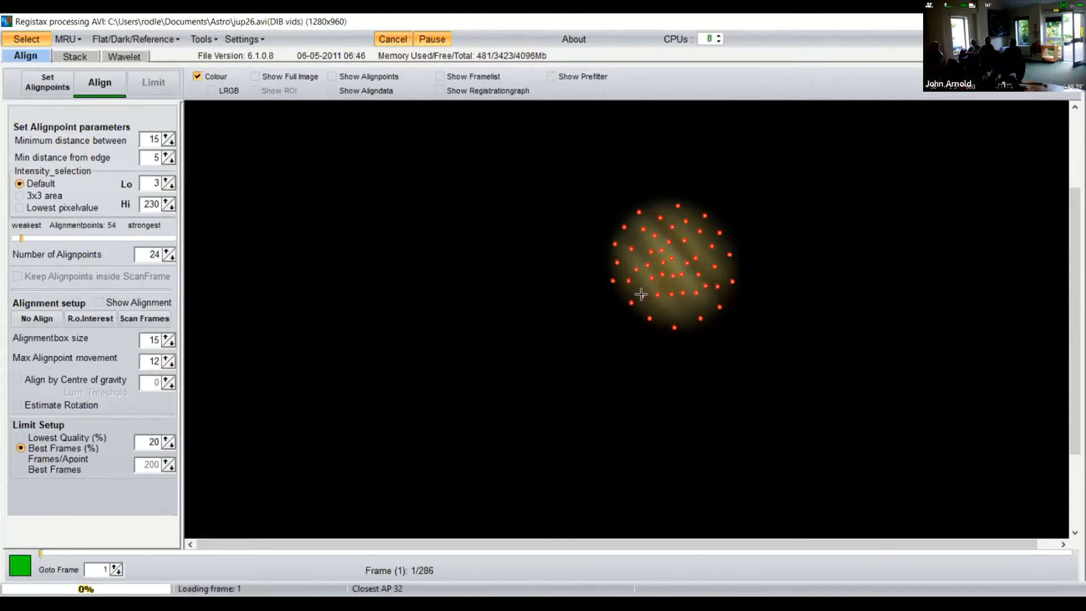
click(638, 277)
click(641, 283)
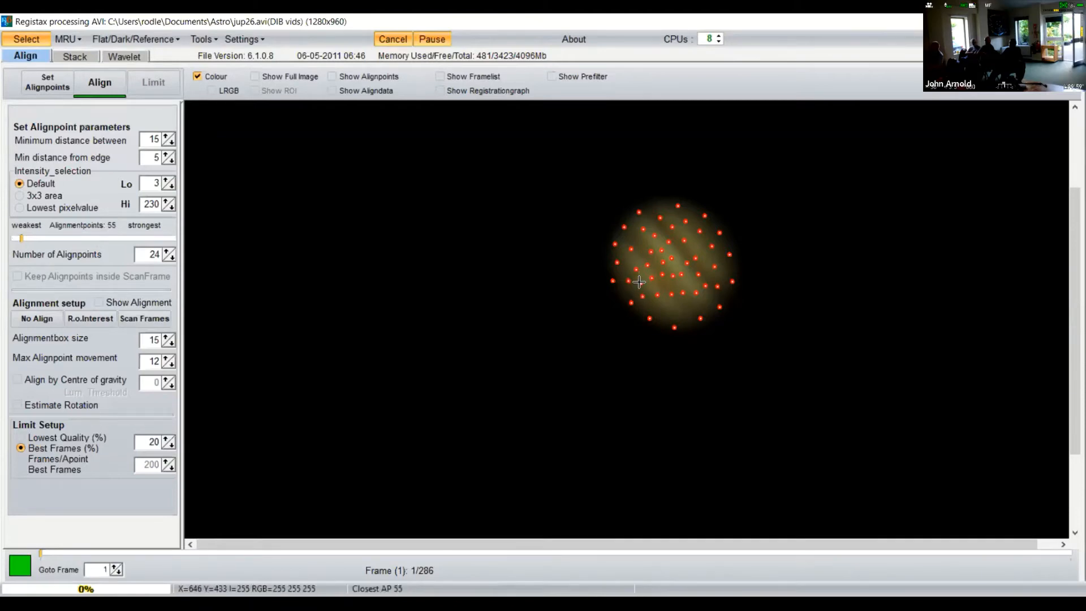
click(661, 310)
click(678, 313)
click(687, 306)
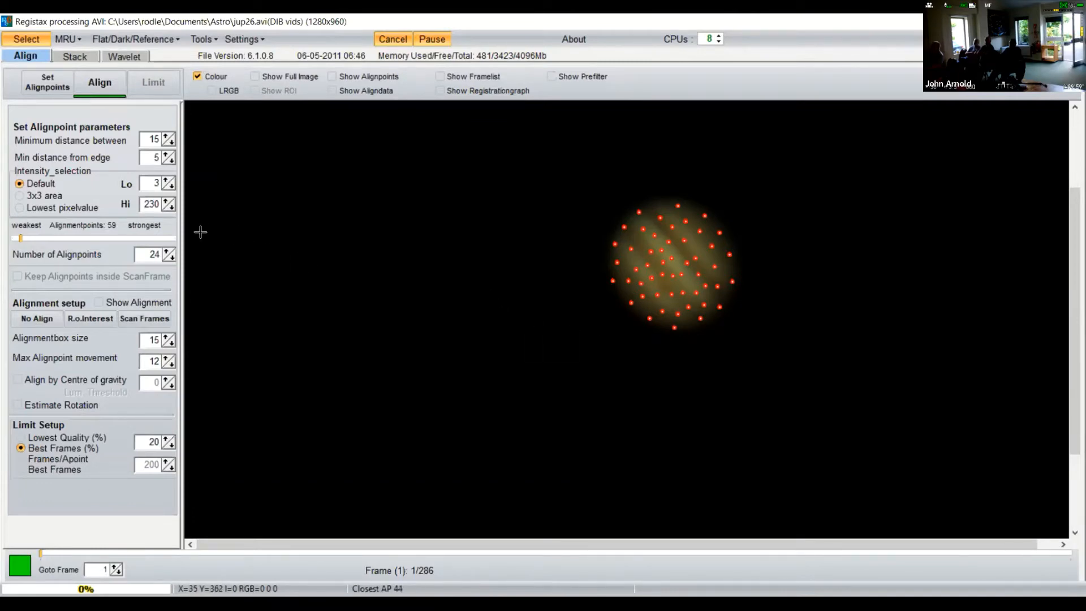
click(169, 252)
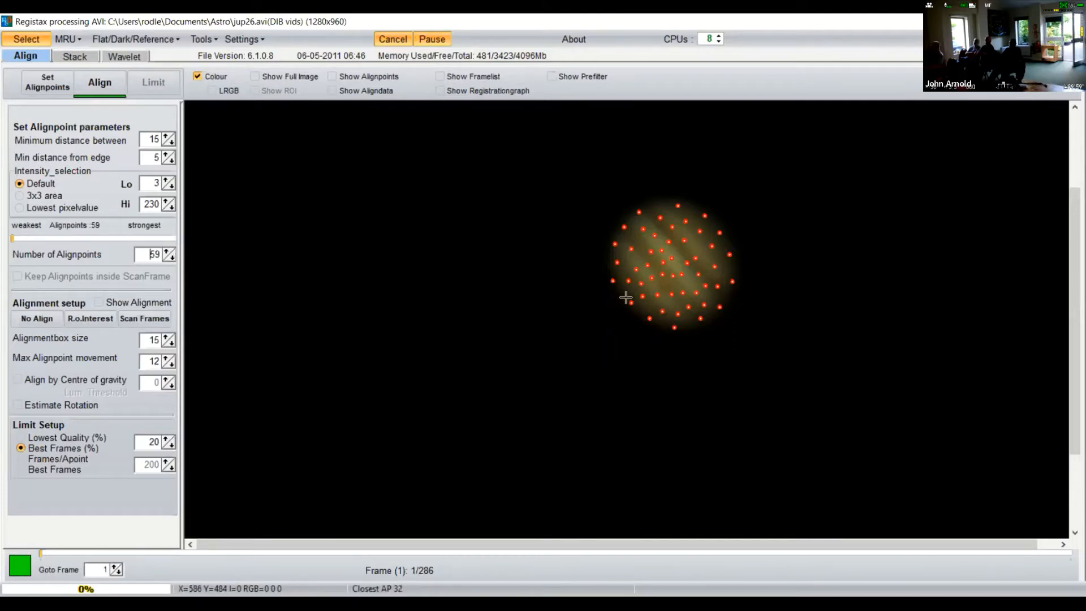
Remove alignpoints just below the centre of Jupiter's disc and try to place a new one in the gap.
click(672, 276)
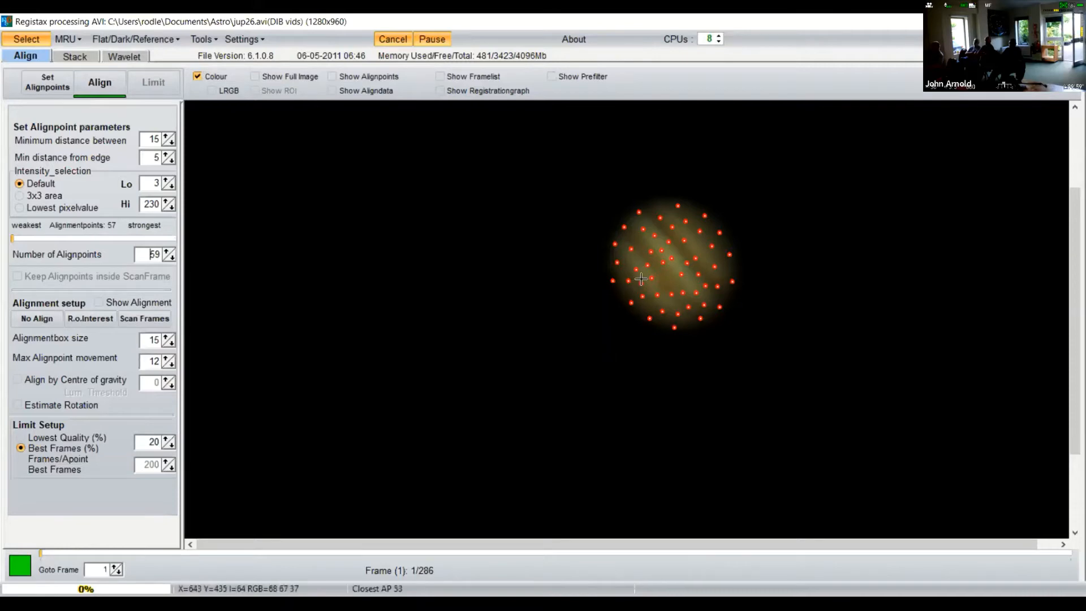
click(665, 277)
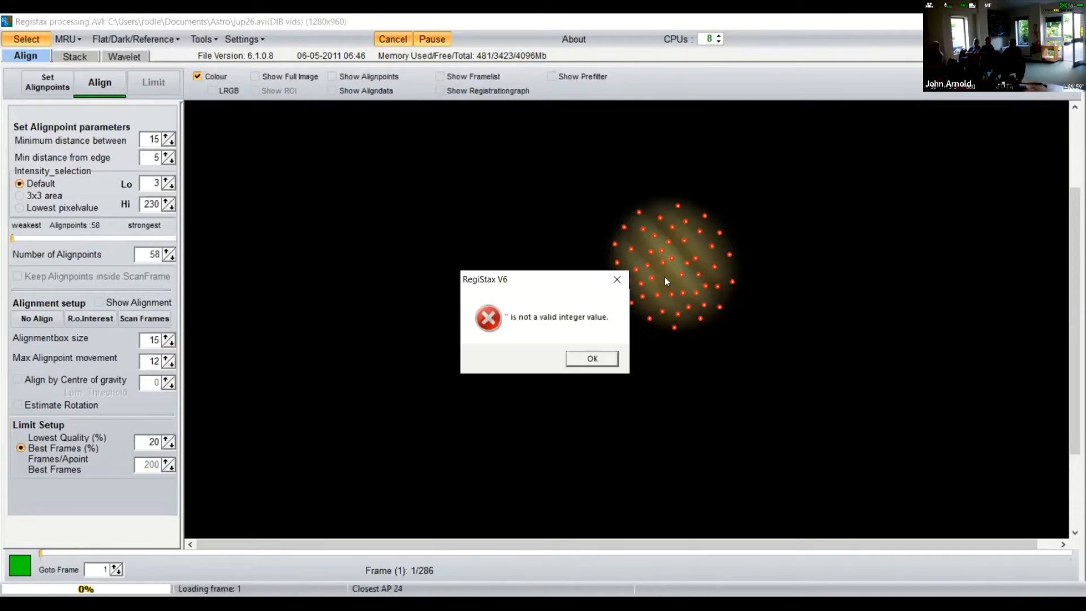
click(592, 359)
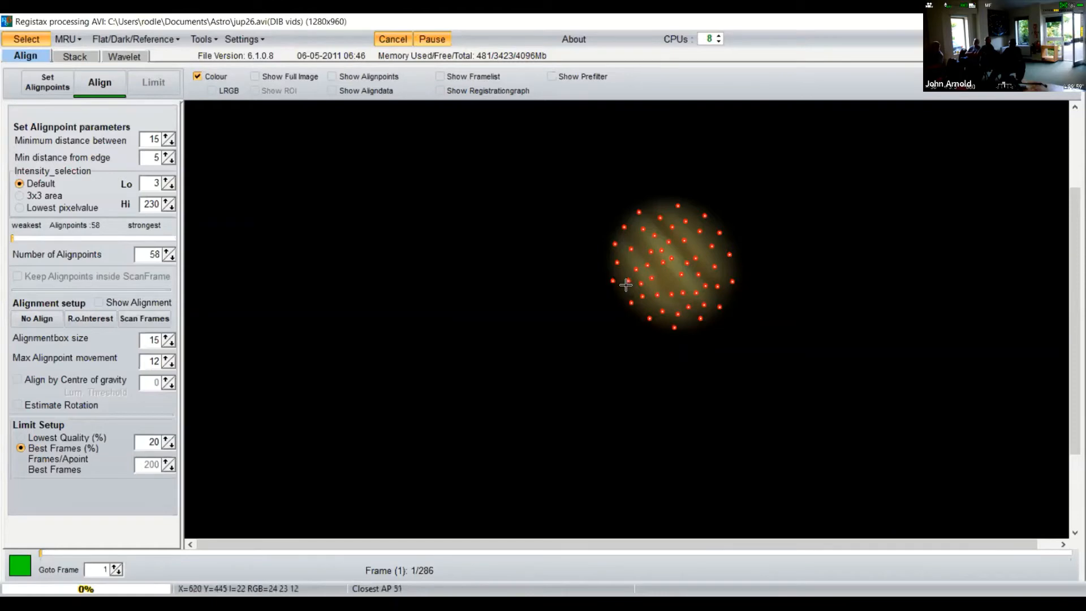
click(667, 278)
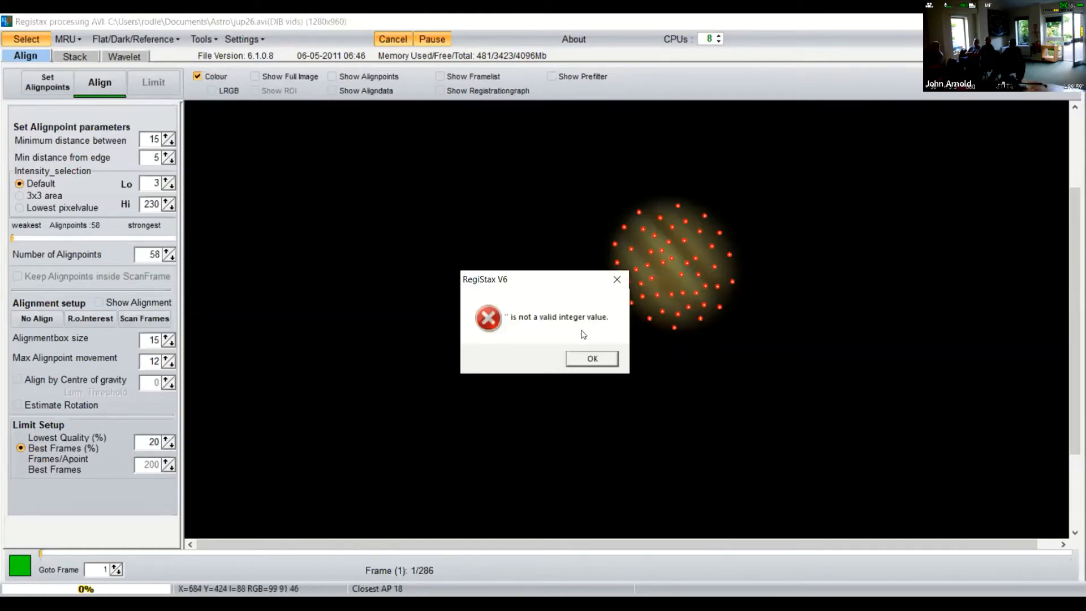
click(582, 362)
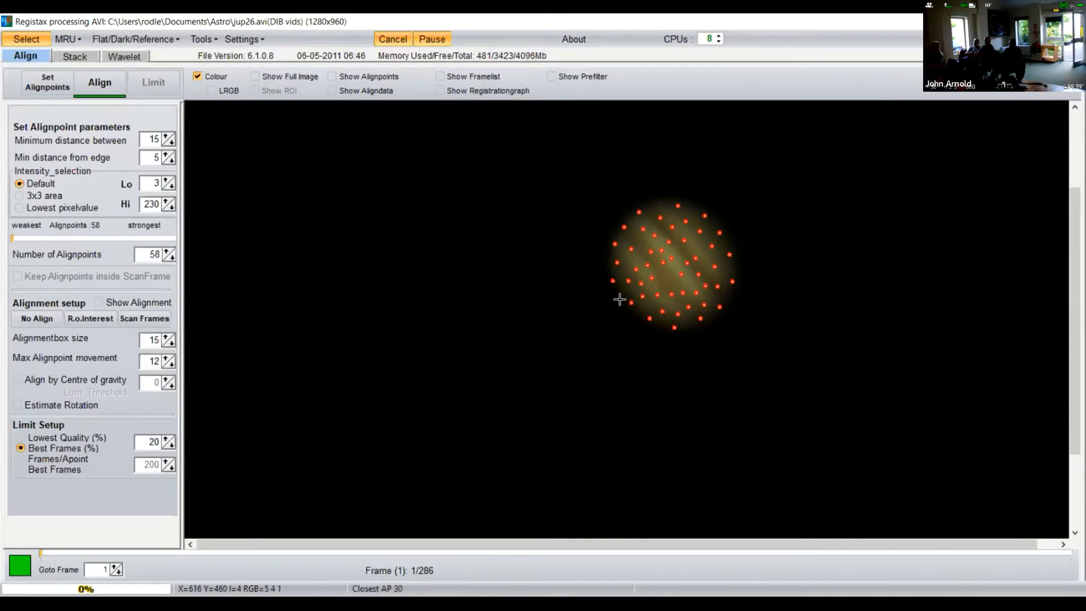
click(665, 275)
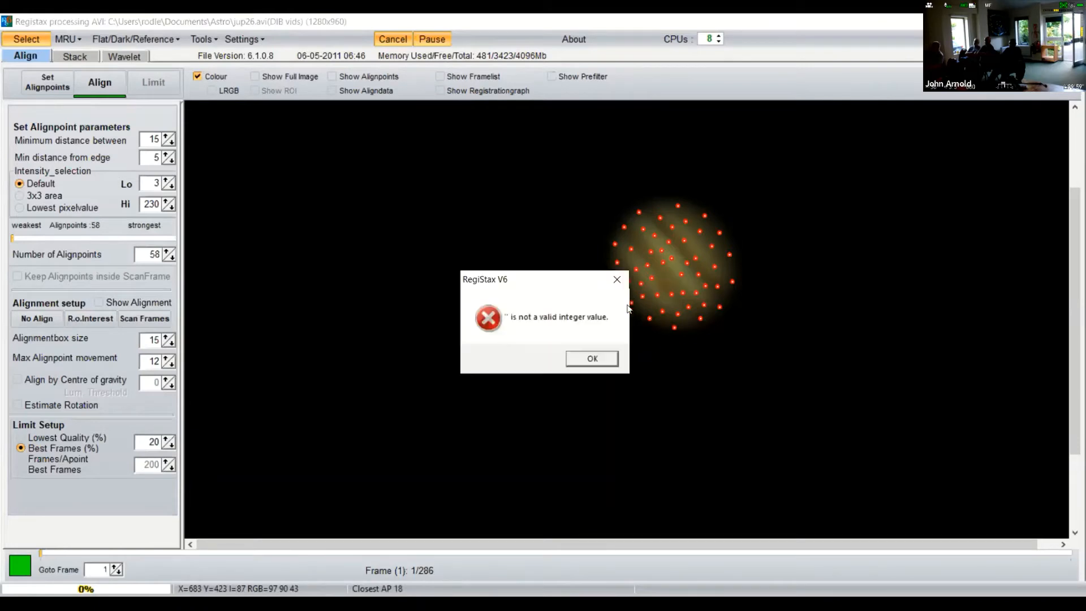
click(592, 358)
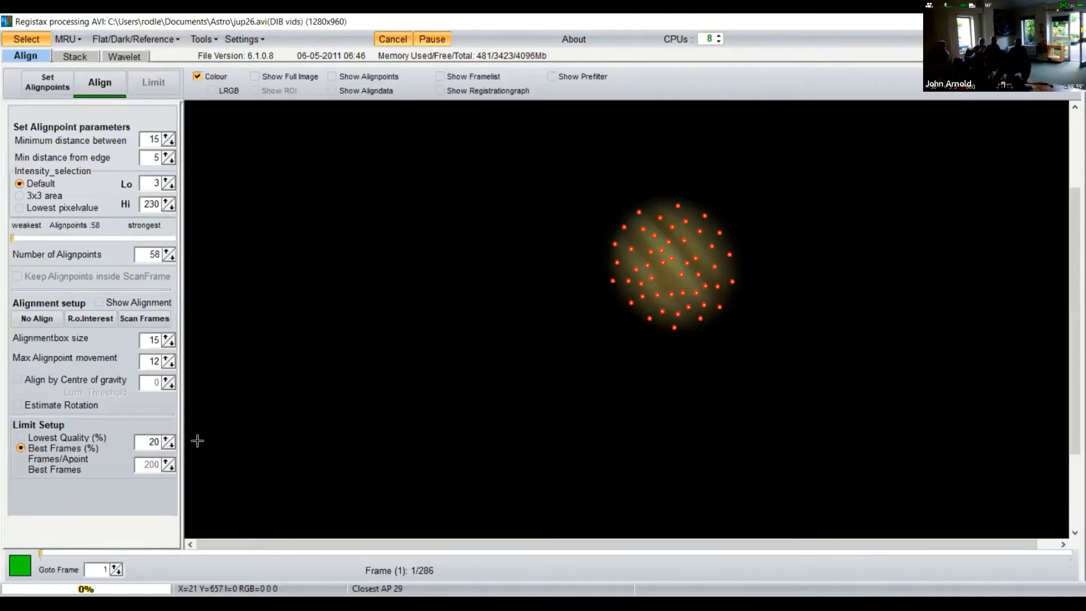
Set the Best Frames limit to 25 percent and align the video frames on the alignpoints.
click(168, 439)
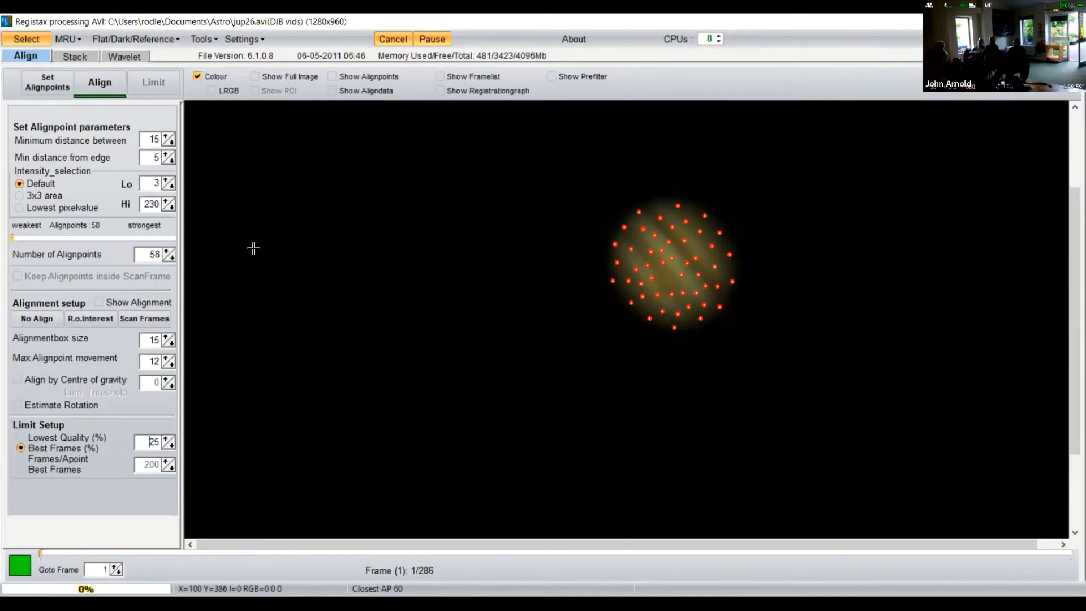
click(105, 83)
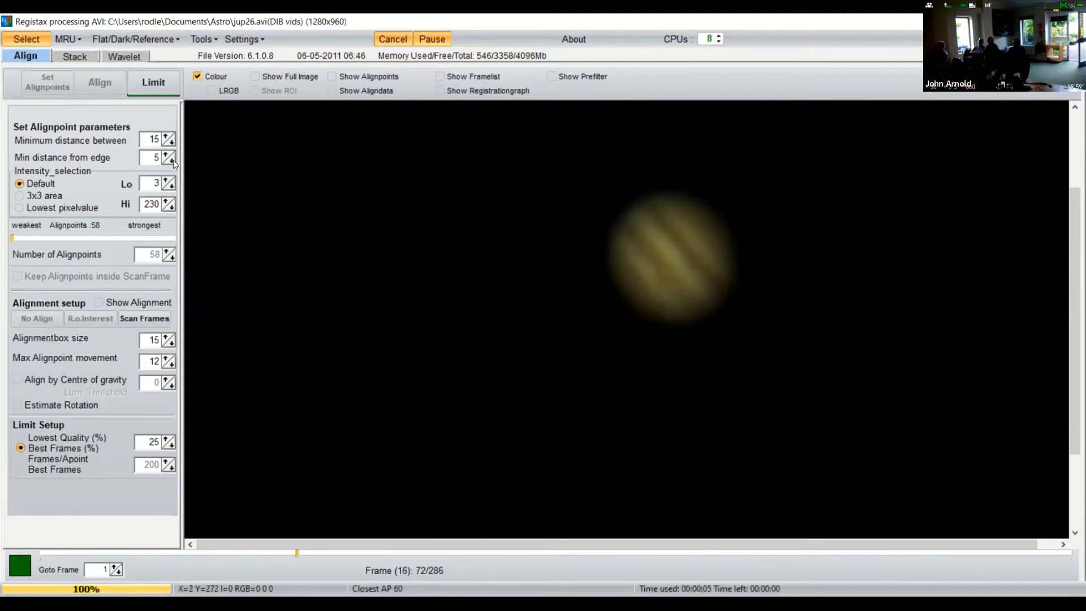
Limit the aligned sequence to its best frames and stack them with the default stacking options.
click(150, 79)
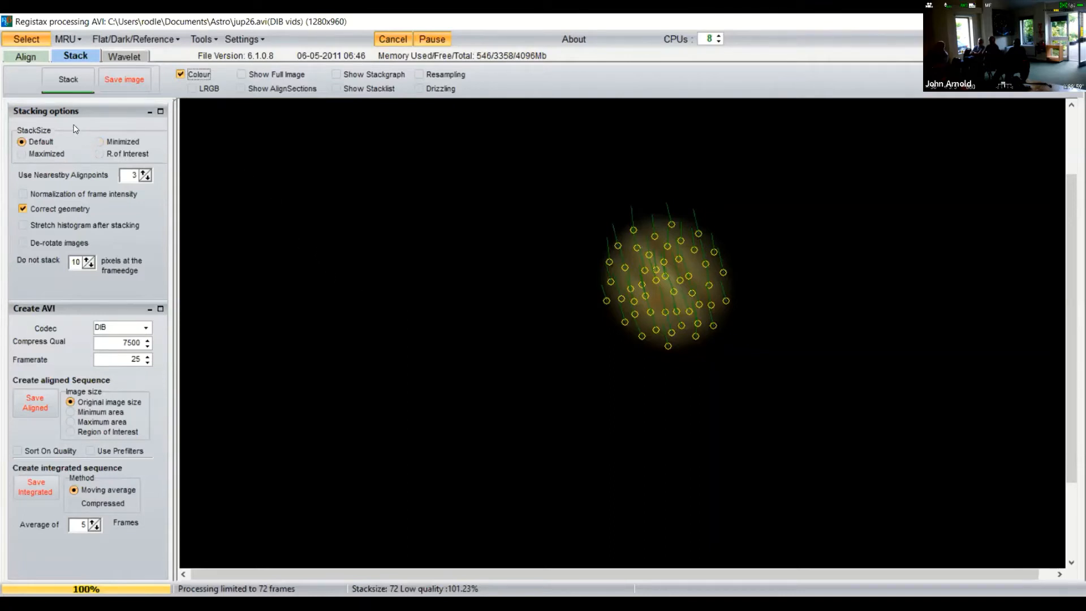
click(56, 78)
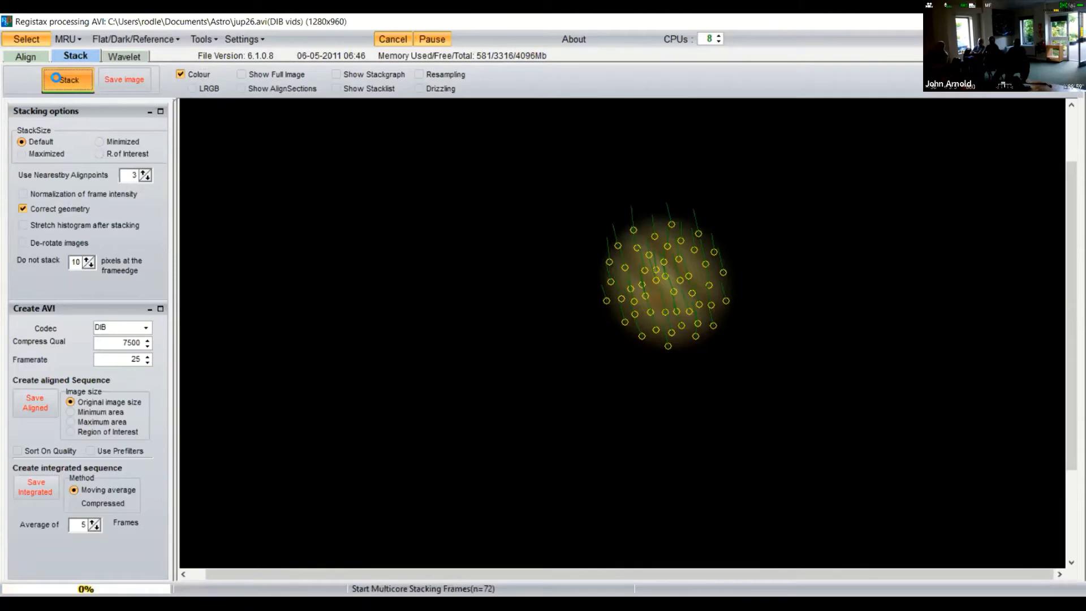
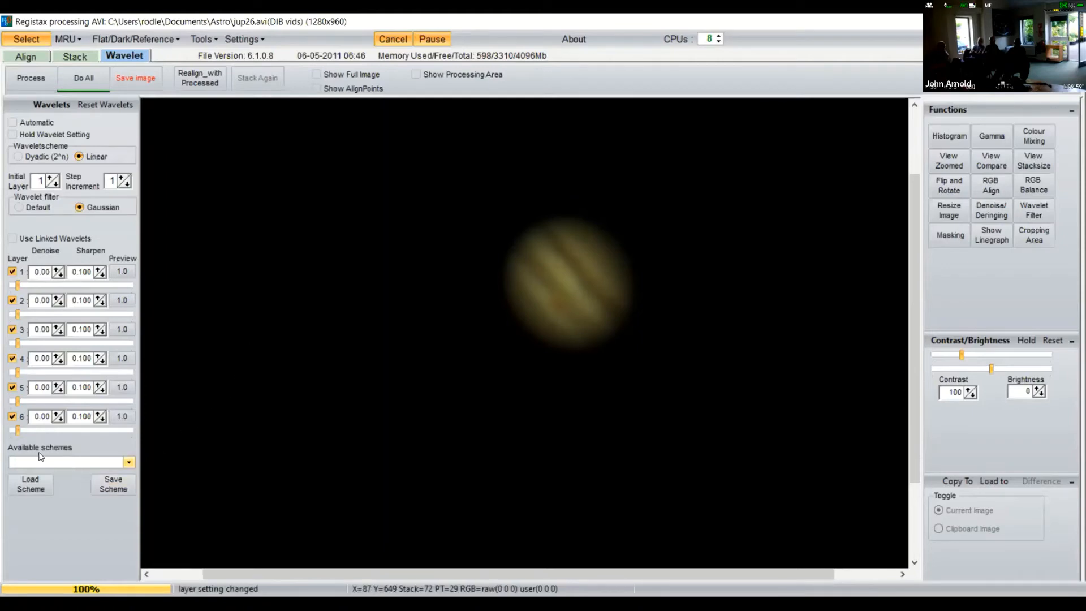
Raise wavelet layer 6 to 1.8 and apply the wavelets to the whole stacked image.
click(19, 431)
drag(18, 432, 18, 432)
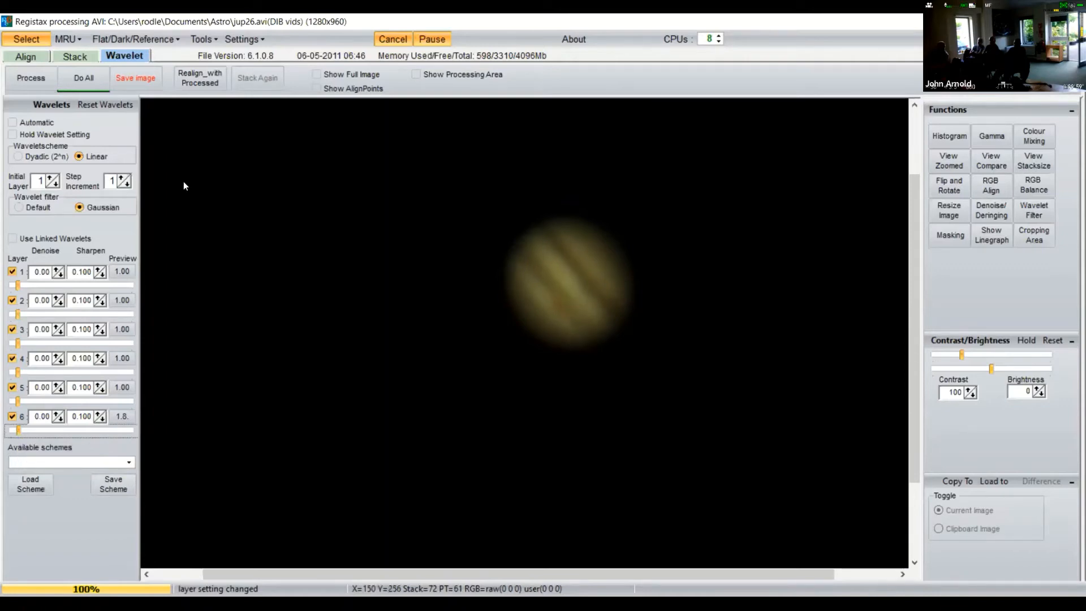
click(66, 79)
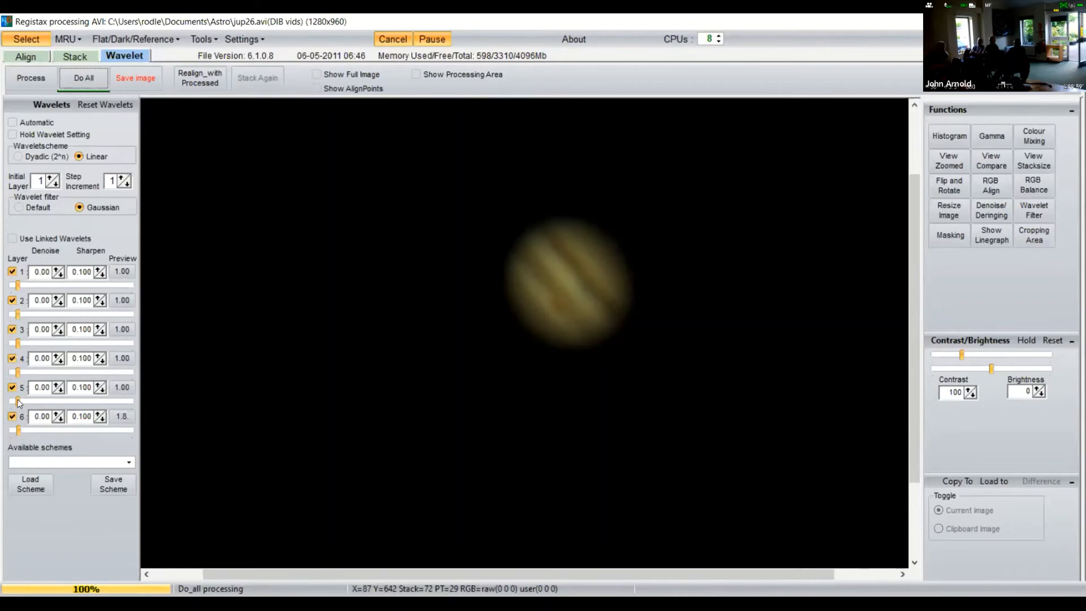
Try a strength of 4.8 on wavelet layer 5, and settle on 2.4.
drag(19, 402, 23, 399)
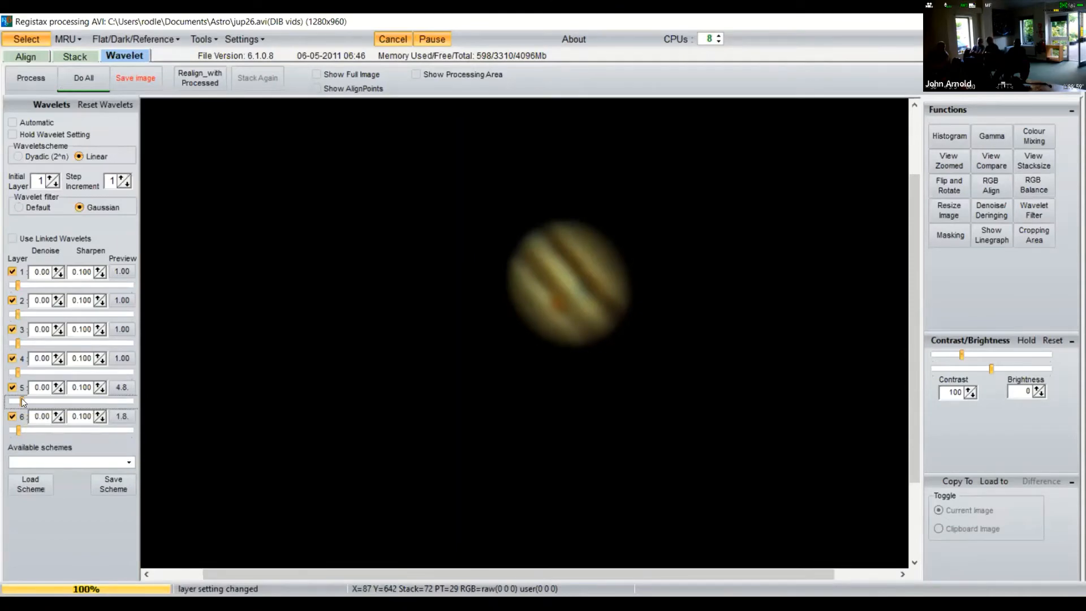
drag(22, 398, 17, 400)
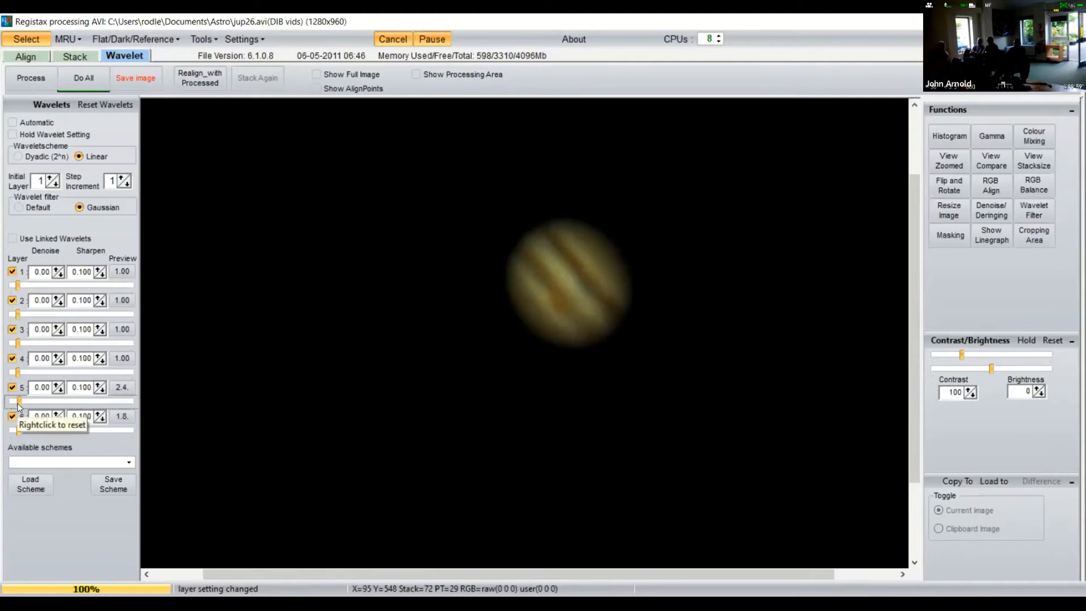
drag(17, 404, 16, 404)
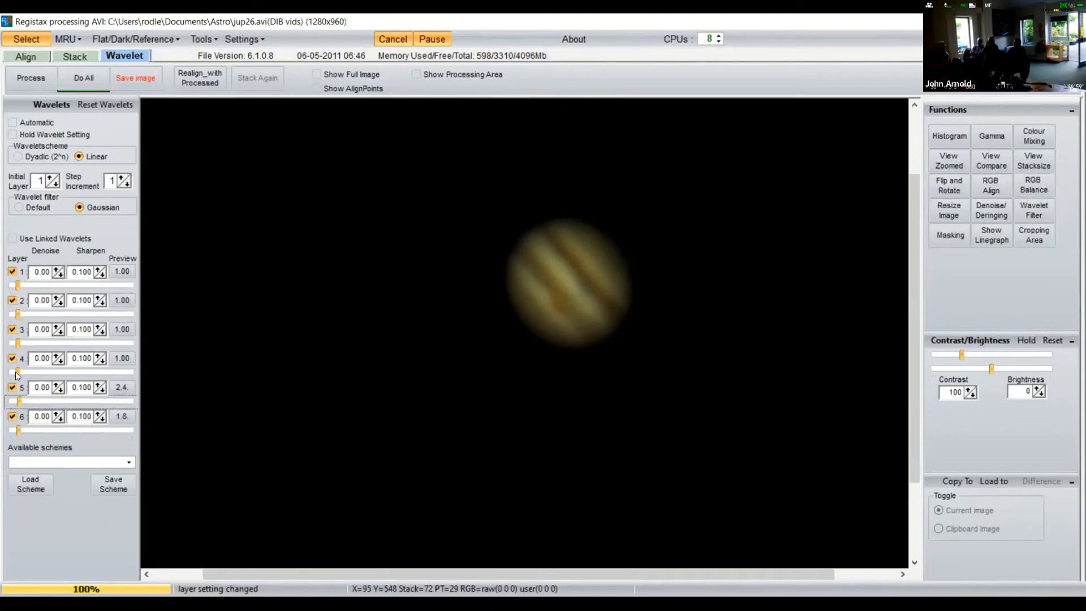
Set wavelet layer 4 to 1.8 and layer 3 to 4.2, and process the whole image with these settings.
click(17, 373)
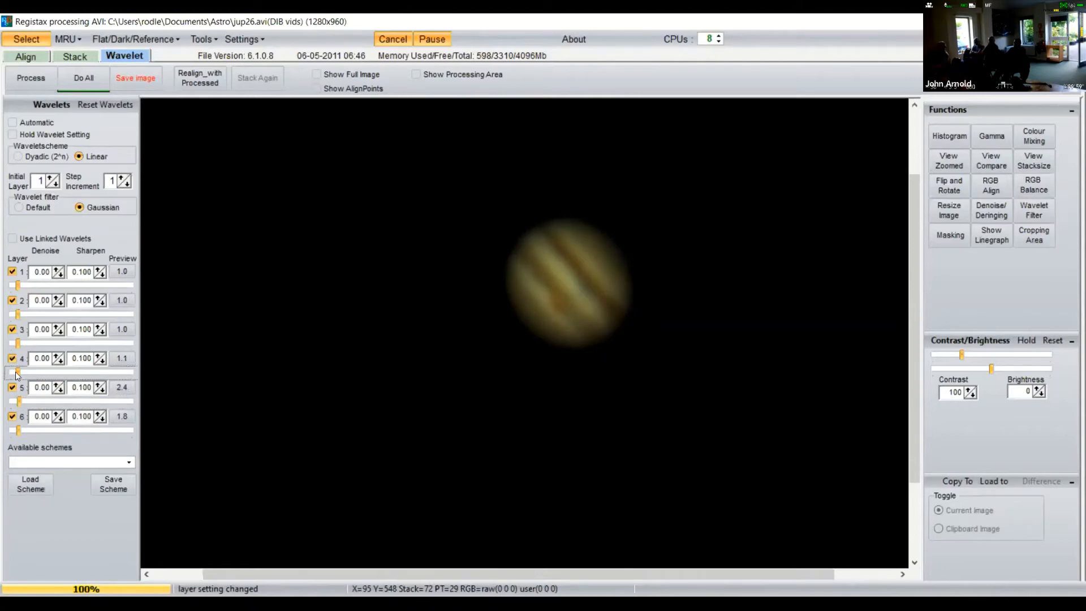
drag(16, 371, 18, 372)
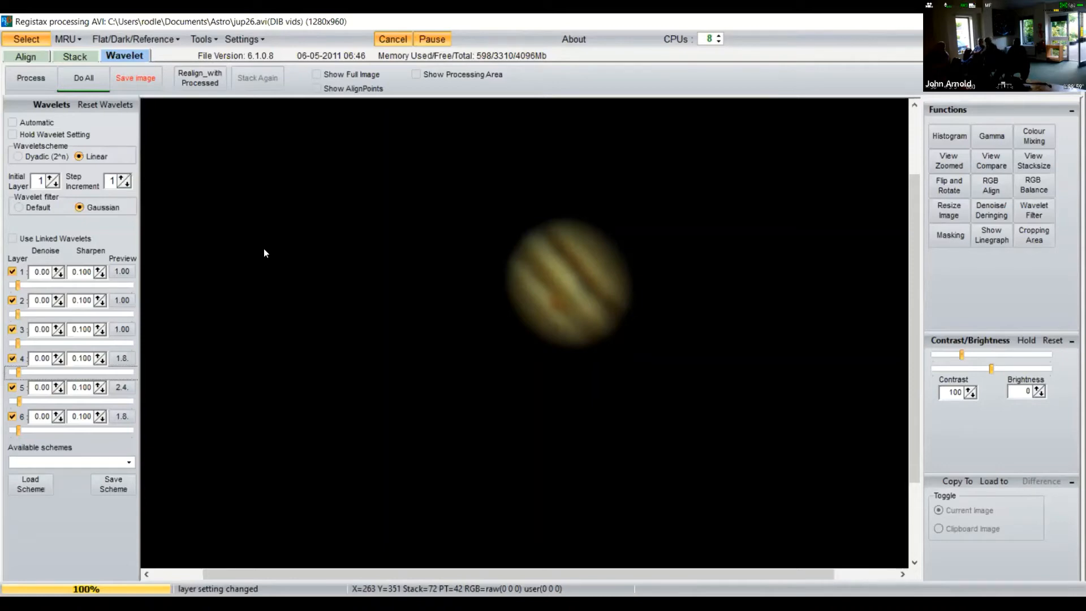
click(19, 343)
drag(18, 343, 20, 343)
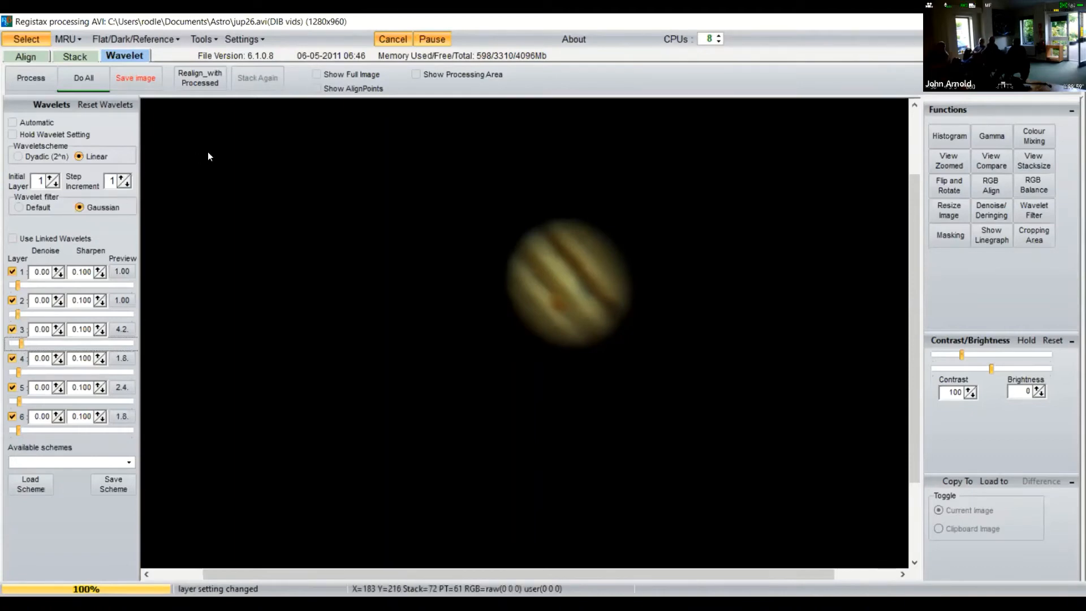
click(90, 78)
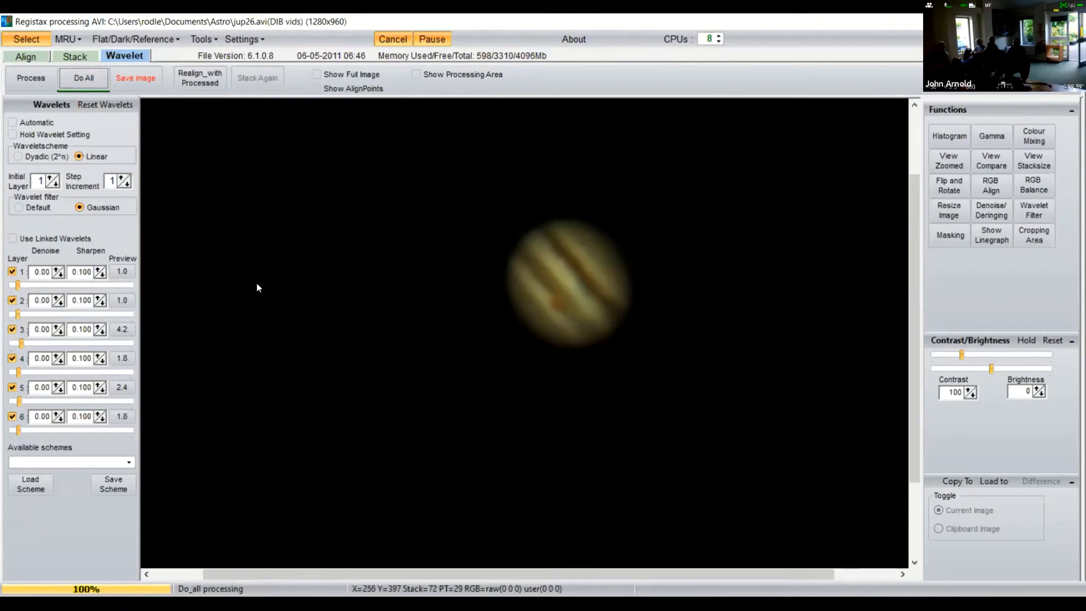
Set wavelet layer 2 to 7.3 and layer 1 to 33.7, processing the whole image after each change.
click(18, 315)
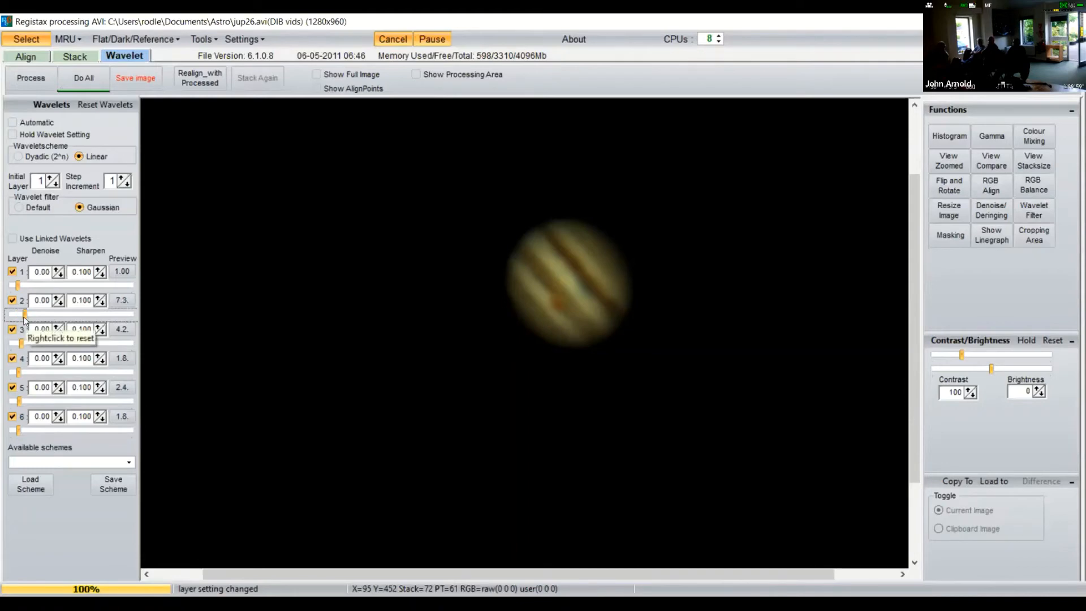
click(86, 82)
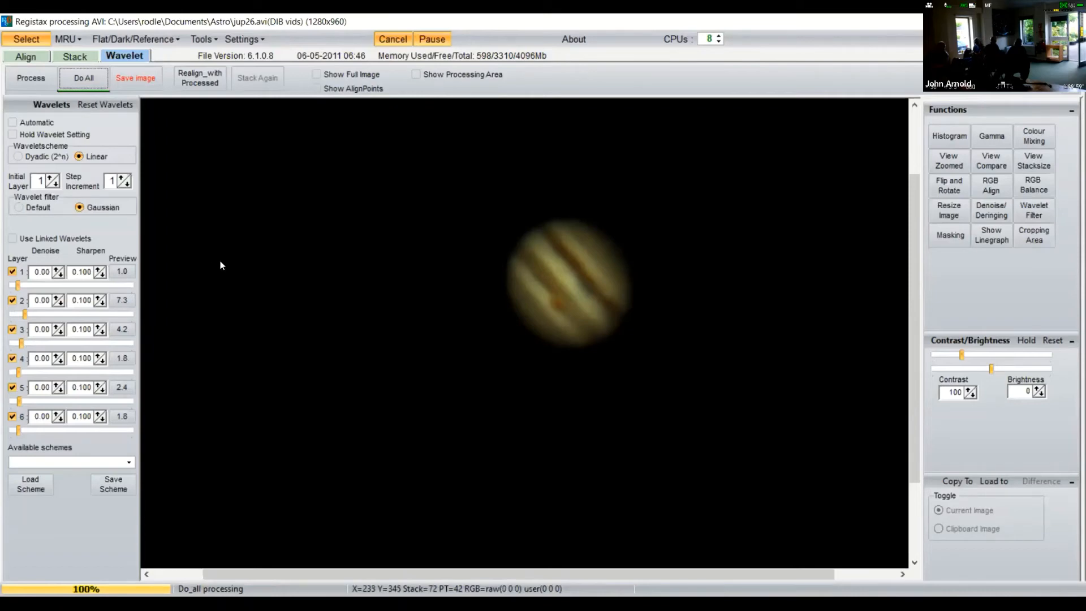
click(16, 285)
drag(16, 286, 55, 292)
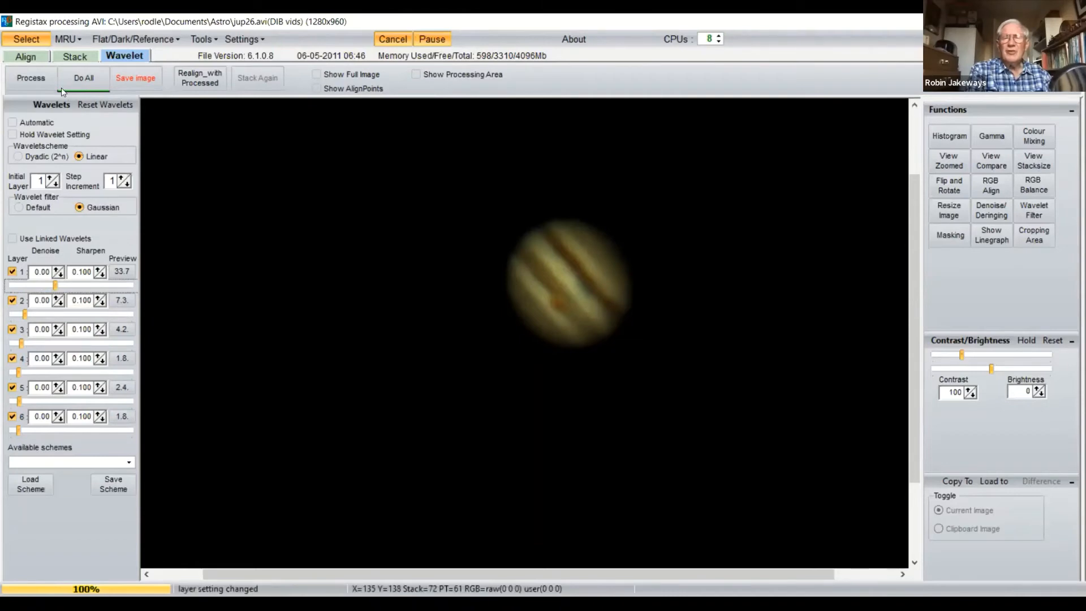
click(88, 84)
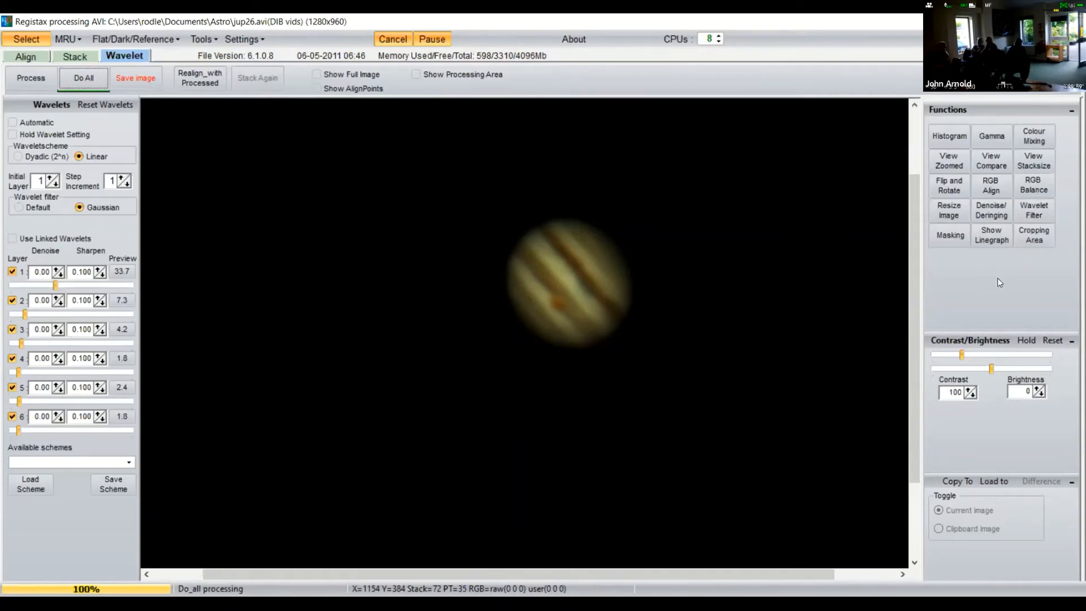
click(1027, 143)
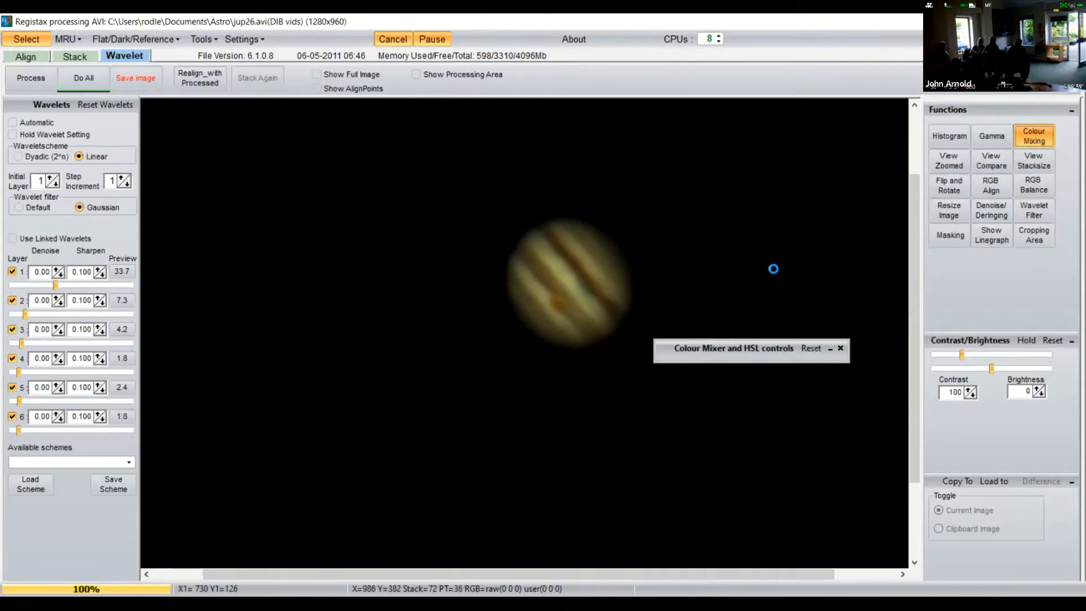
click(840, 349)
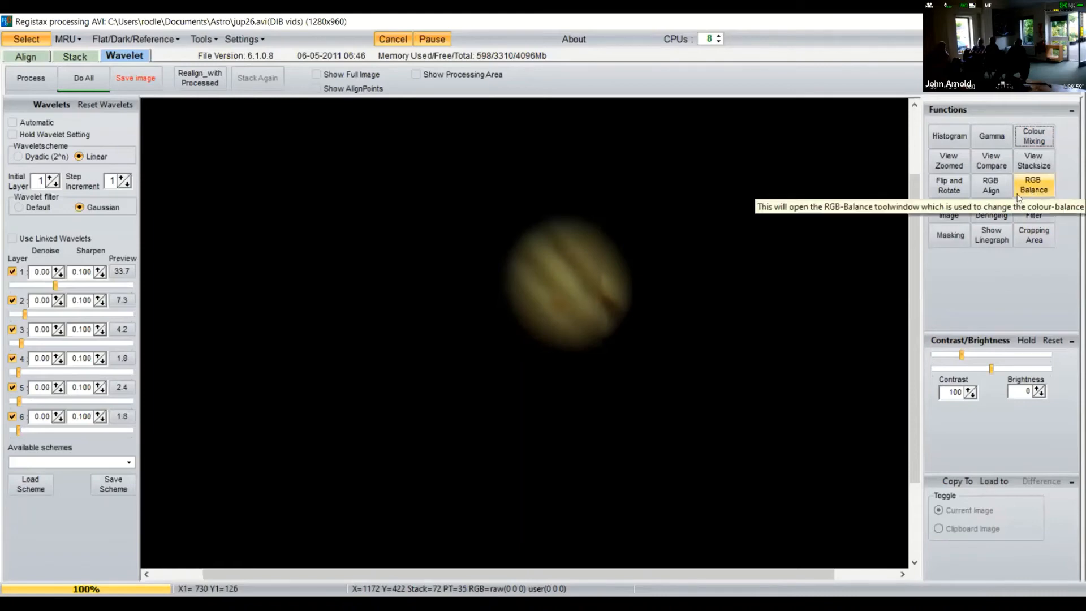
click(72, 87)
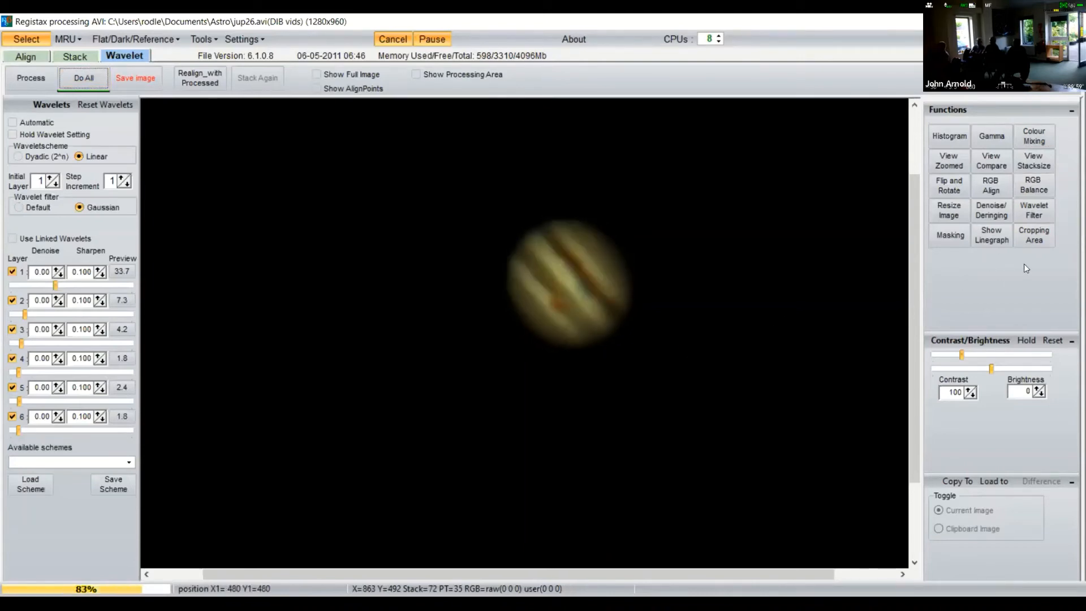
Open the RGB alignment tool beside the planet and set the blue channel's Y position to -2.
click(989, 192)
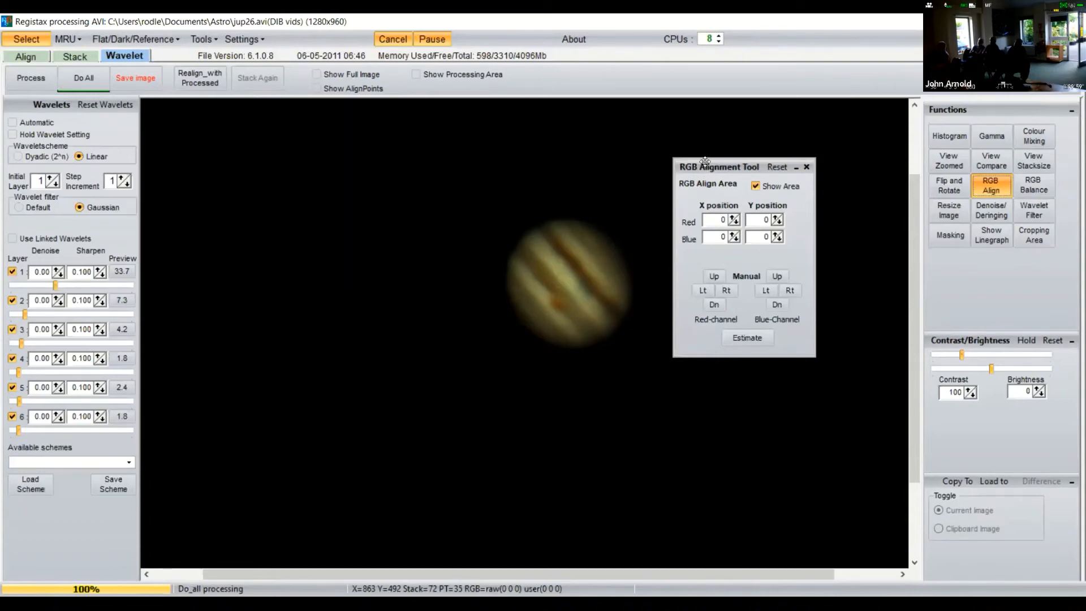
drag(705, 162, 747, 216)
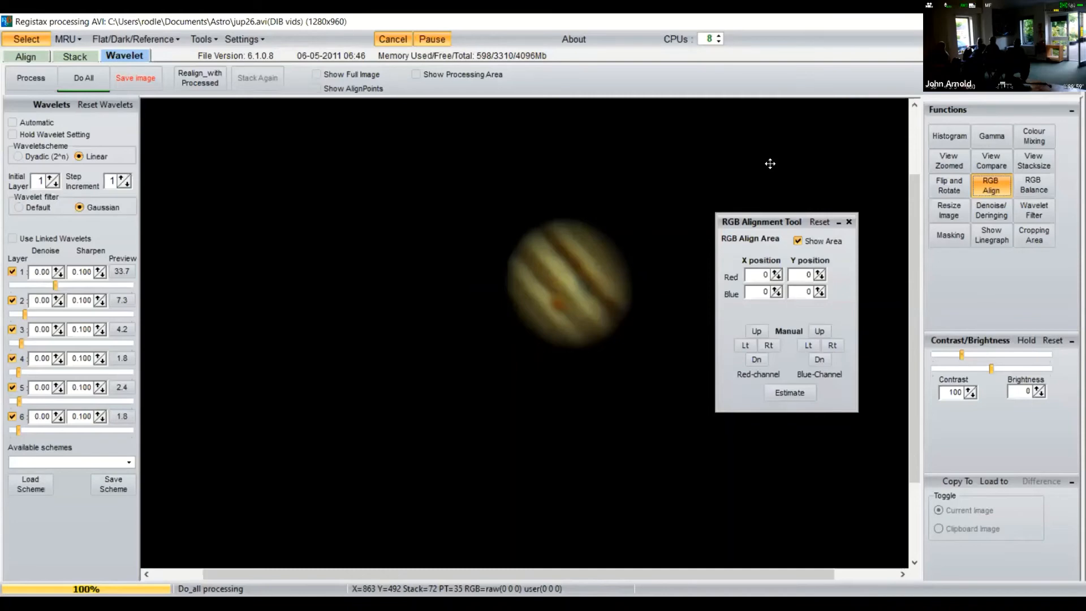
click(821, 293)
click(821, 293)
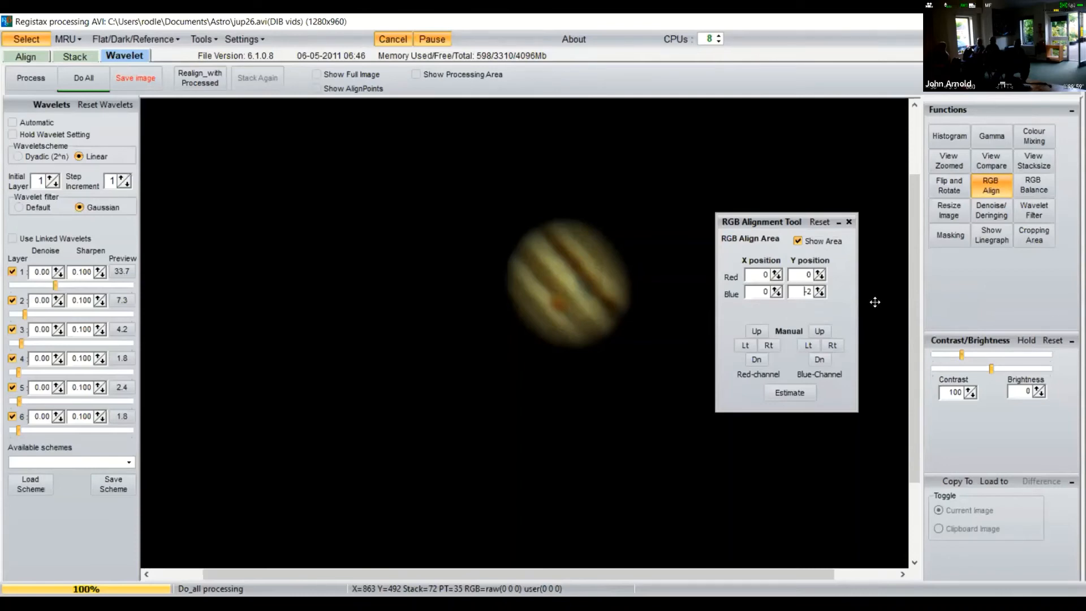
Try a blue-channel X position of 2 and a slight red-channel X shift, and return both X positions to 0.
click(773, 287)
click(773, 288)
click(773, 272)
click(777, 278)
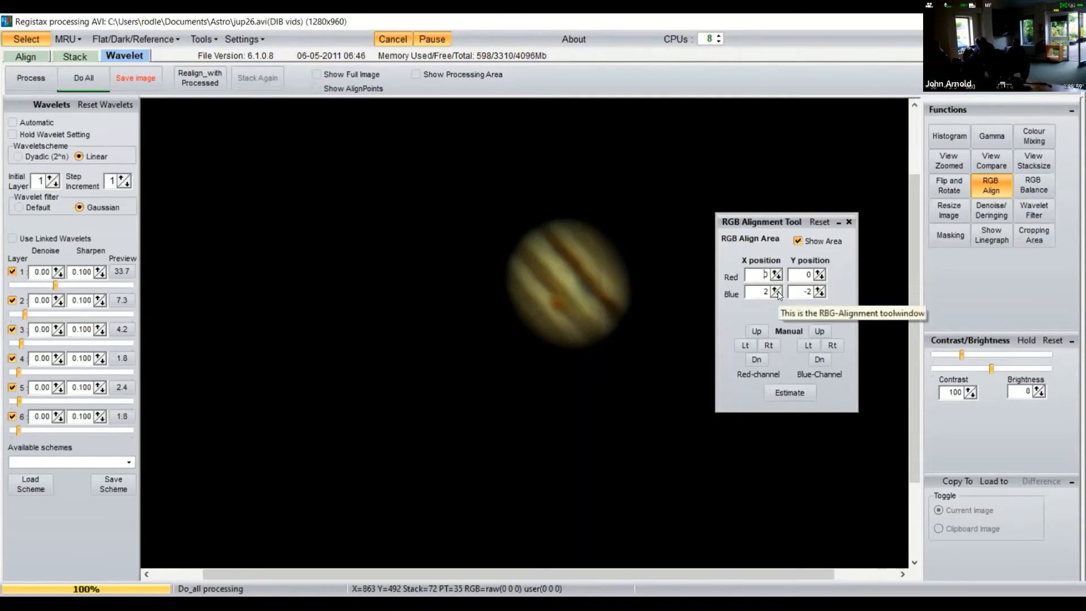
click(778, 294)
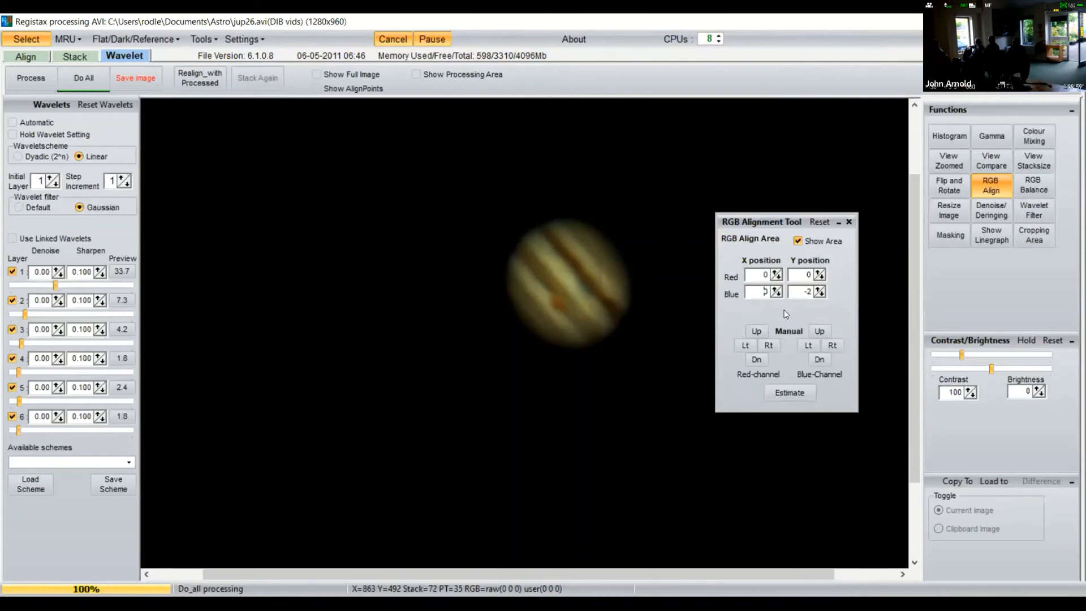
Increase the blue channel's X position, close the RGB alignment tool and process the whole image.
click(776, 289)
click(773, 288)
click(849, 221)
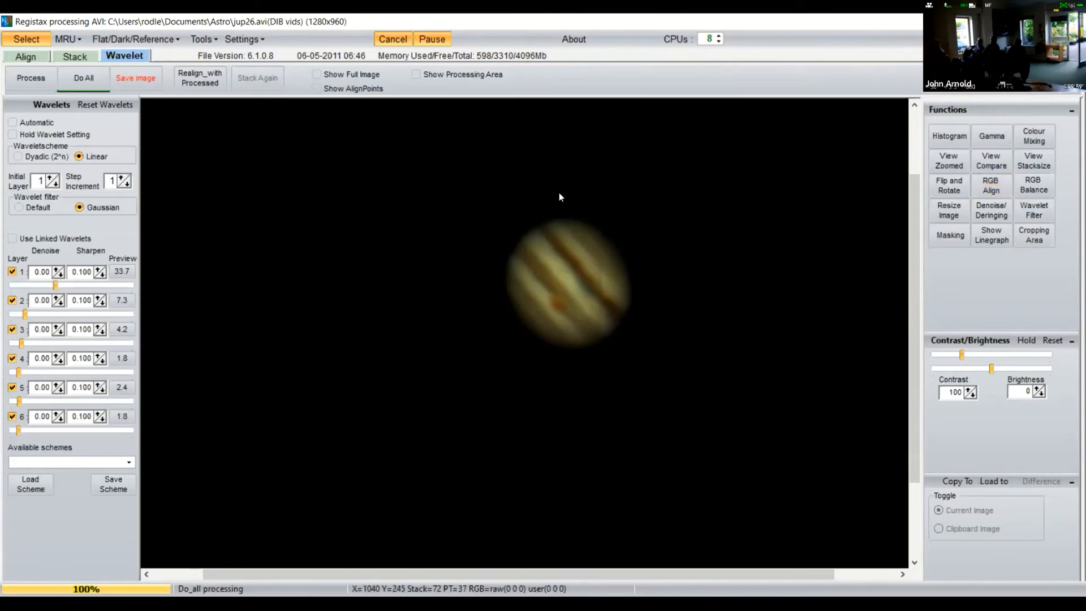
click(79, 83)
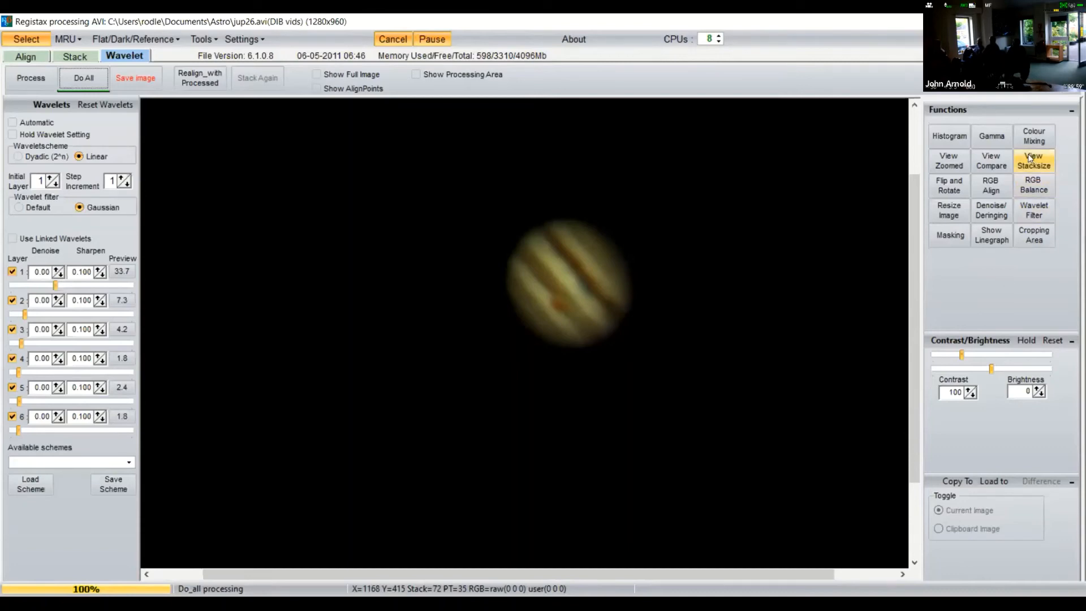
Open the gamma curve, try raising its midtones on the whole image, and reset the curve to a straight line.
click(1003, 143)
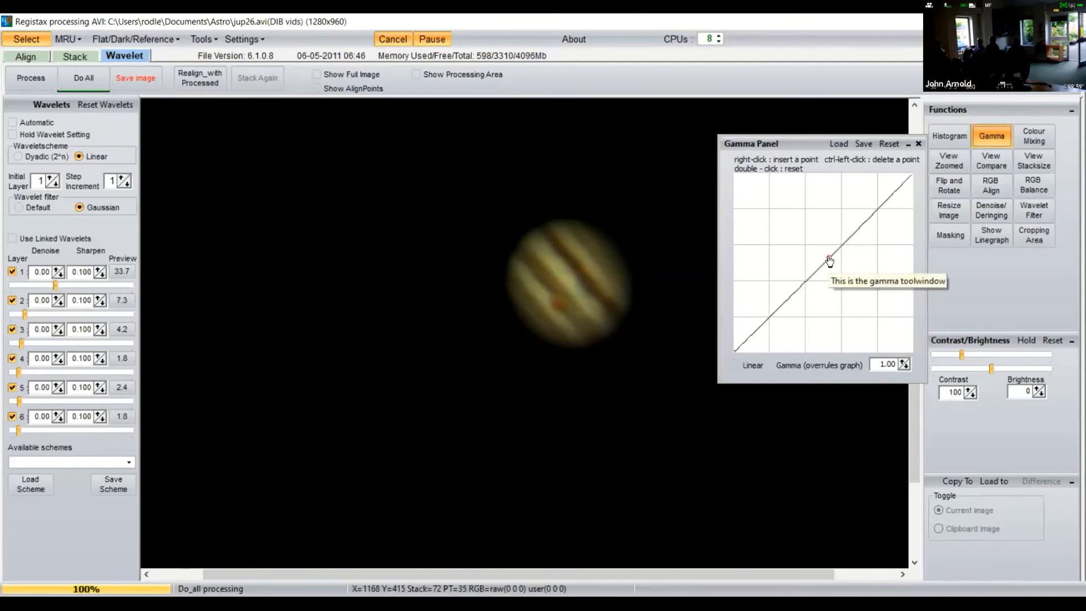
drag(829, 260, 812, 244)
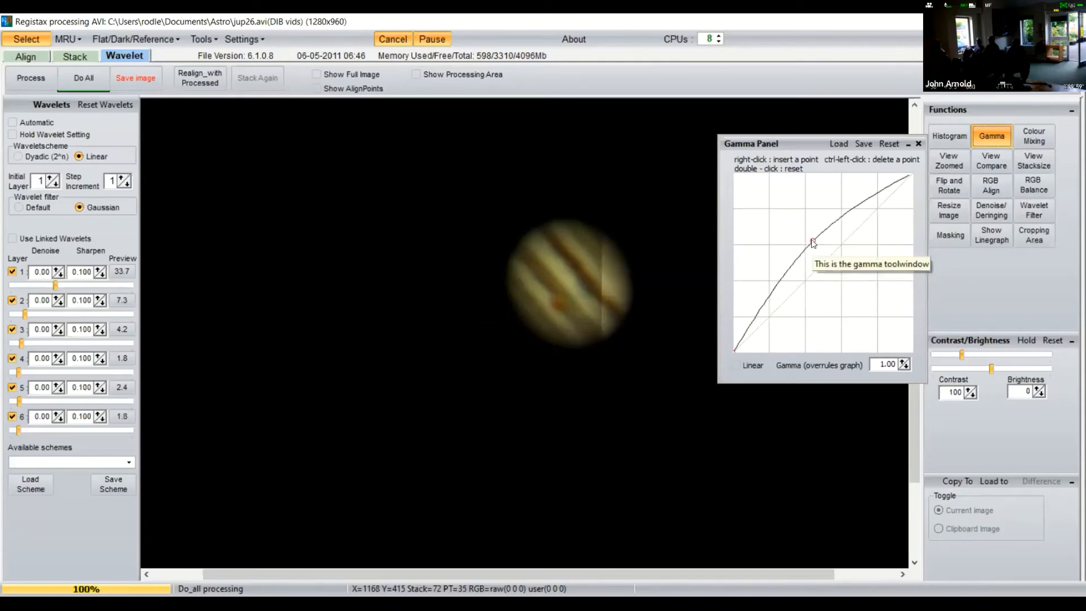
click(85, 79)
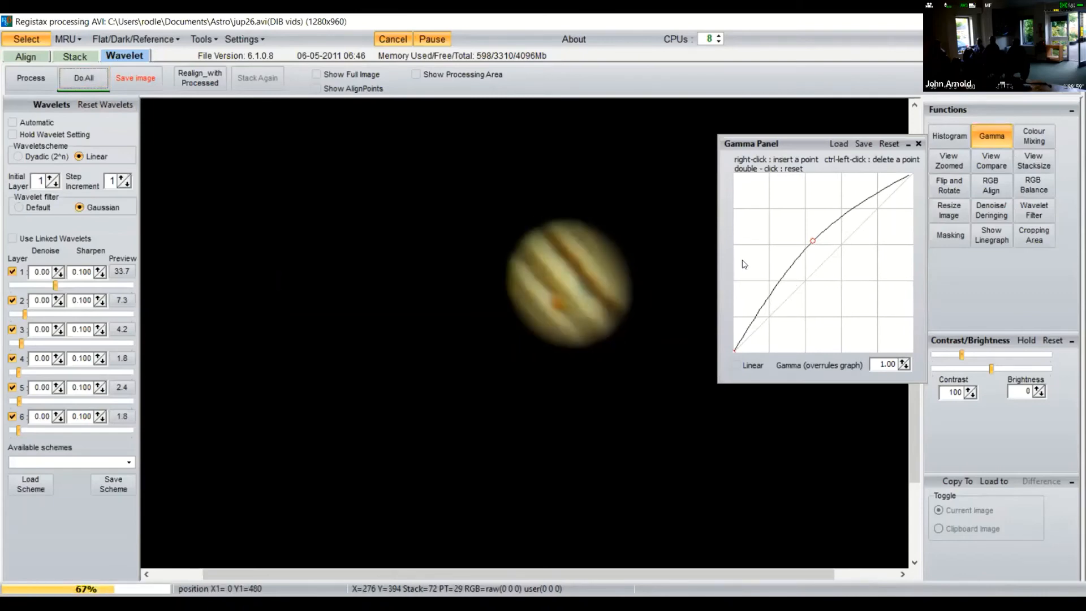
double_click(813, 242)
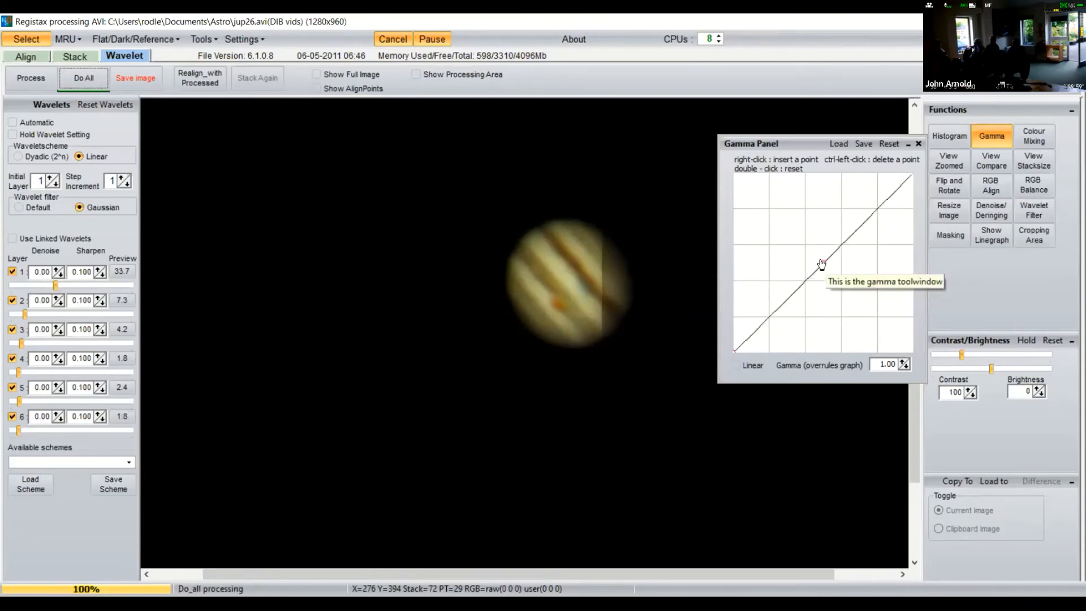
Try lifting the gamma curve in the shadows and in the highlights, processing the whole image each time, and settle on a moderate midtone lift.
drag(813, 259, 772, 282)
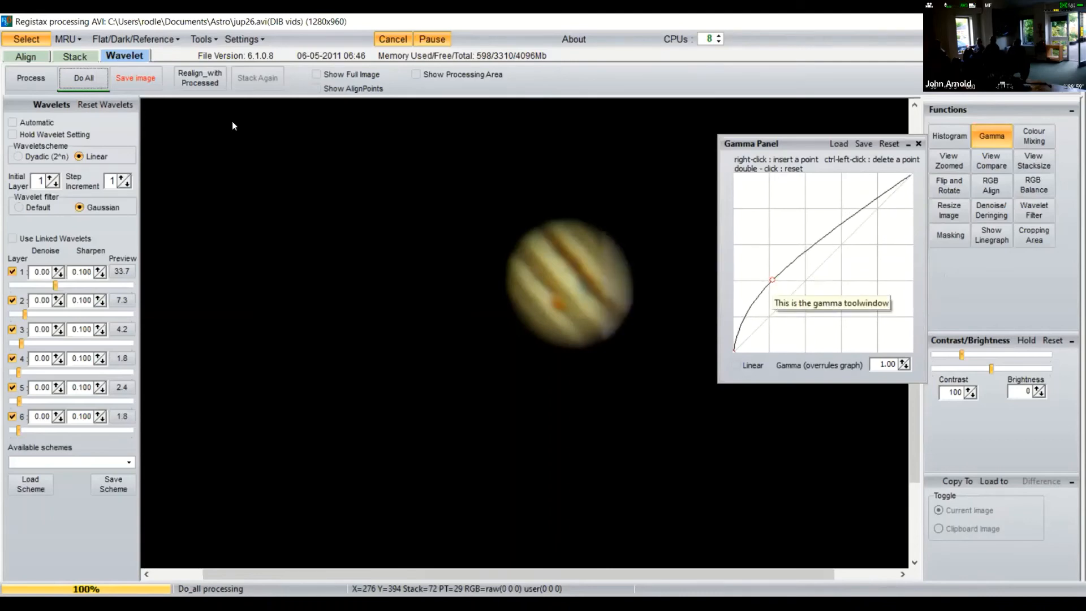
click(86, 78)
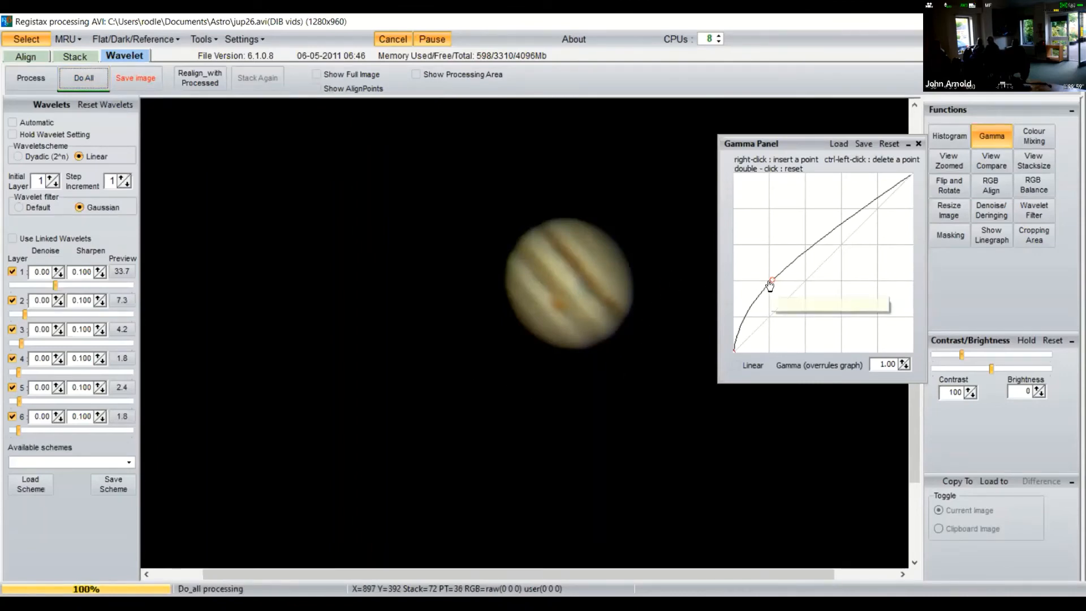
drag(770, 286, 856, 197)
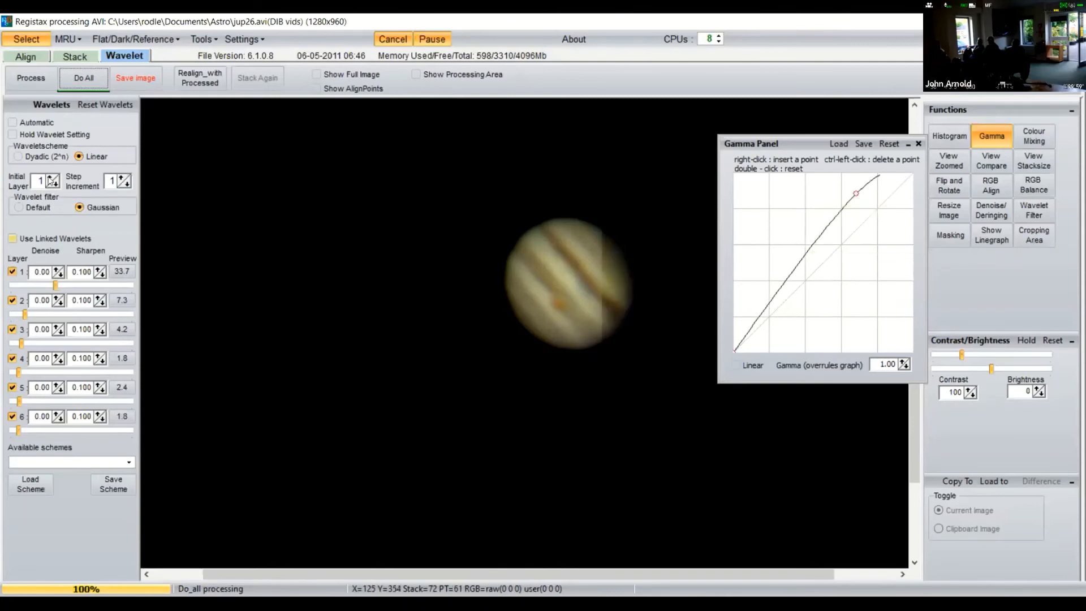
click(93, 83)
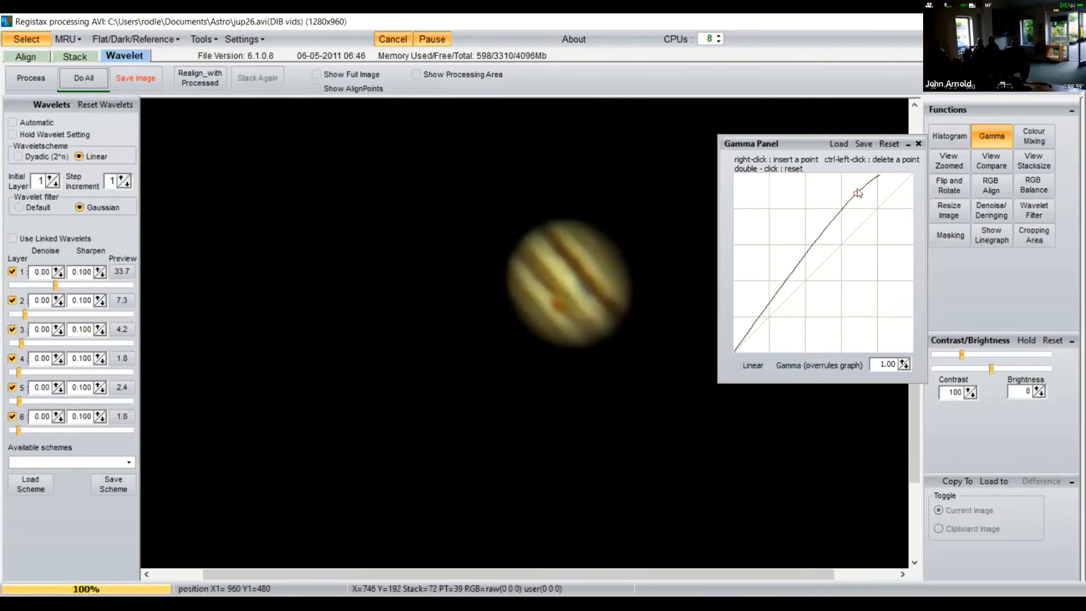
drag(856, 195, 816, 241)
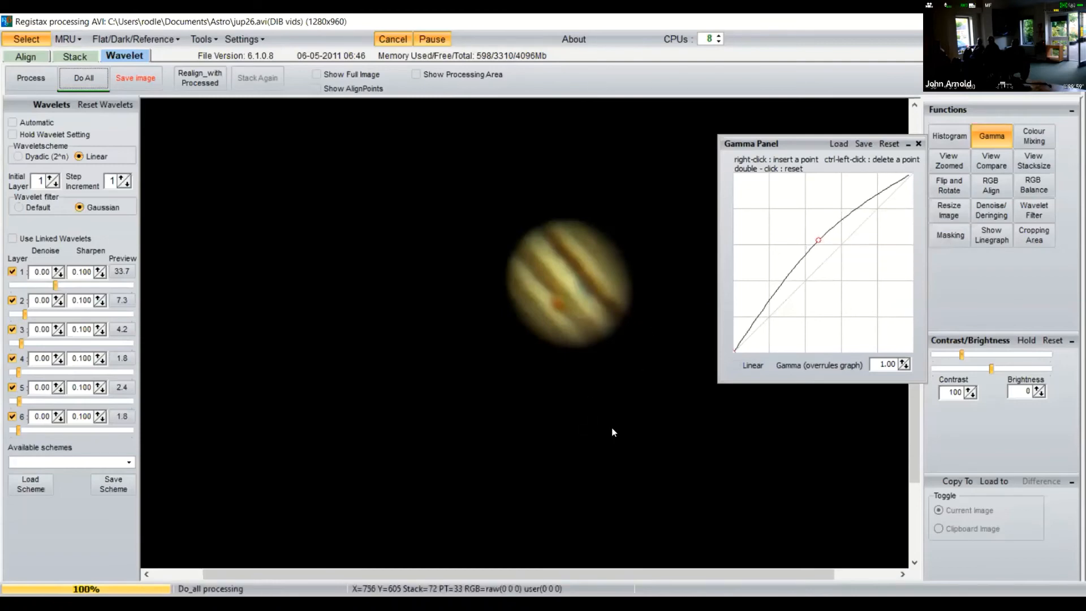
Set a cropping area 796 wide and 560 high around Jupiter and process the whole image.
click(1030, 236)
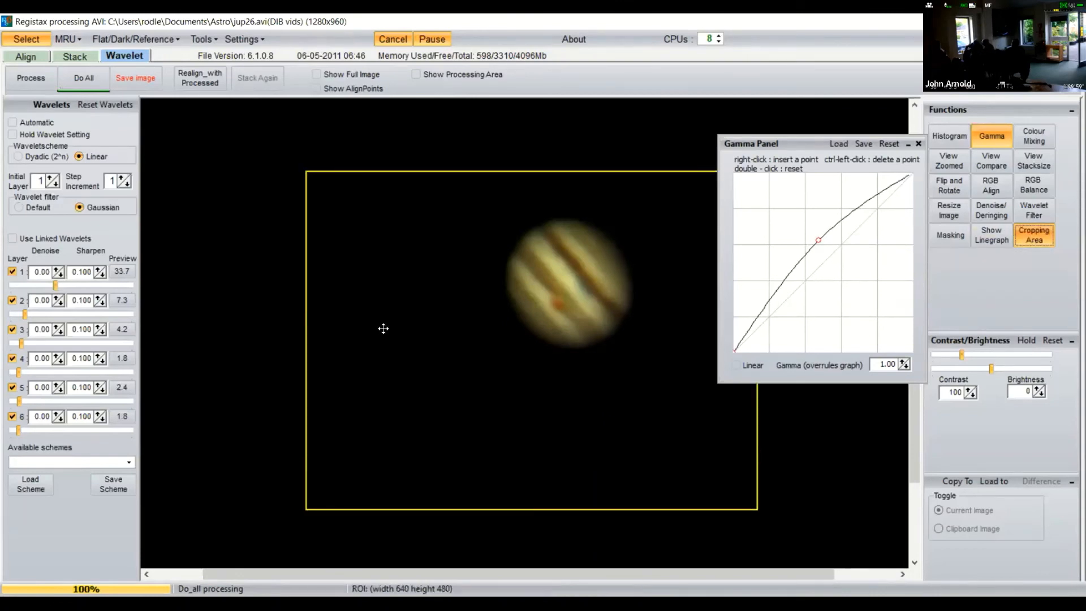
drag(384, 328, 387, 312)
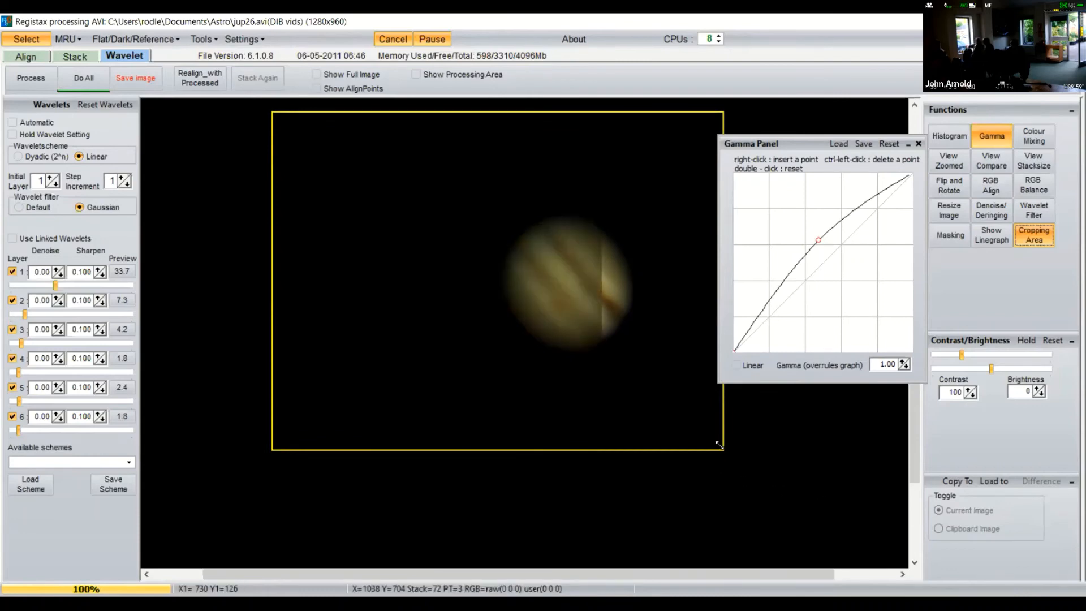
drag(722, 449, 834, 506)
mouse_move(576, 486)
mouse_down()
mouse_move(588, 482)
mouse_move(577, 480)
mouse_up()
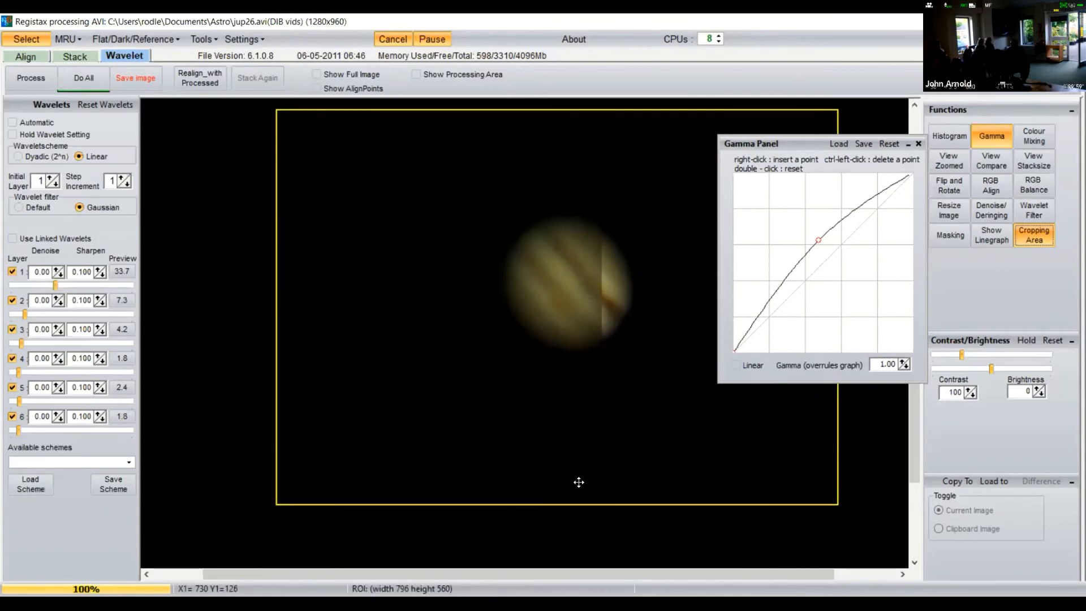
click(81, 80)
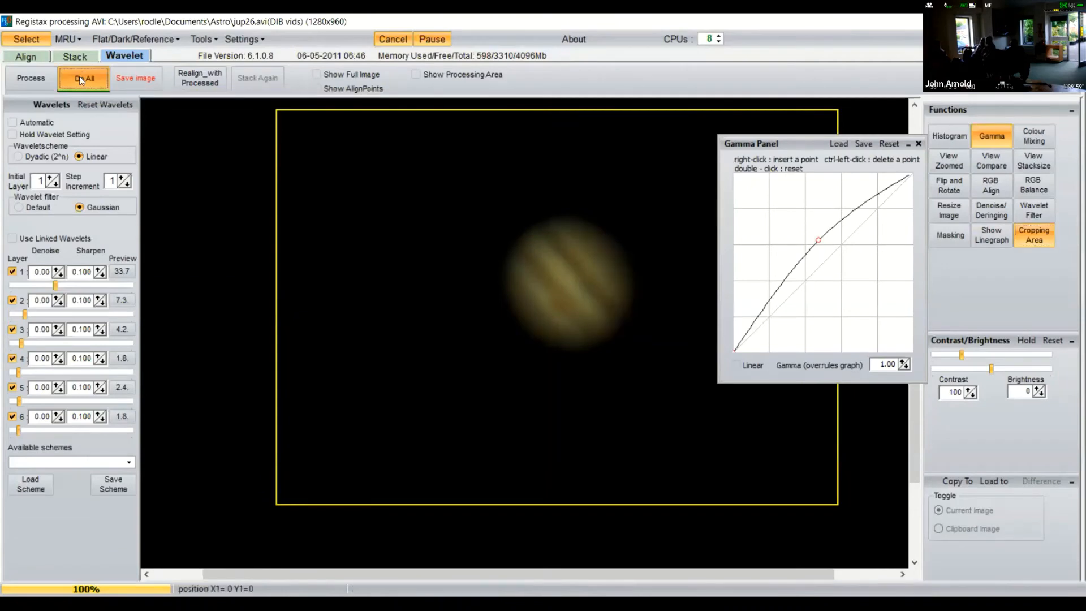